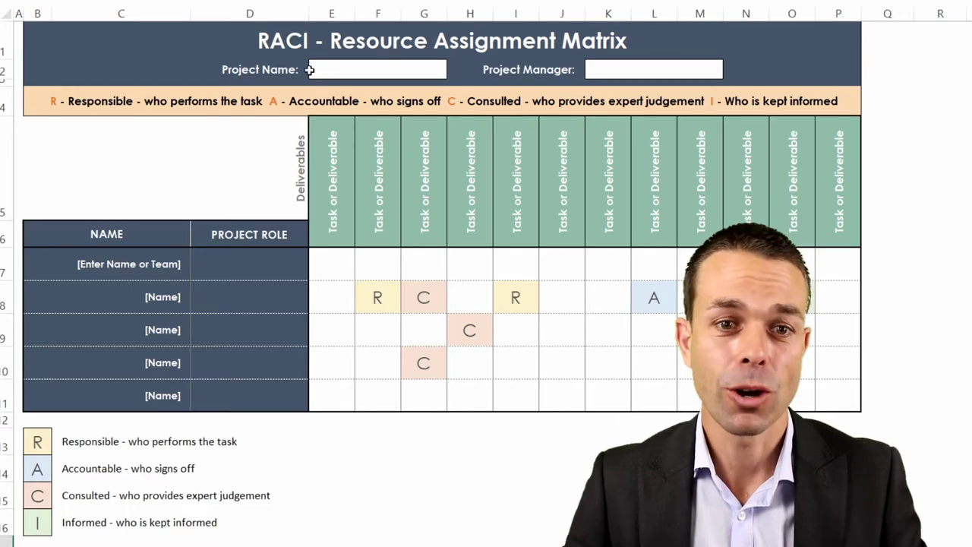
Review the matrix: legend row, cells K8 and I8, names C7:D9 and headers E5:P6
left_click(348, 107)
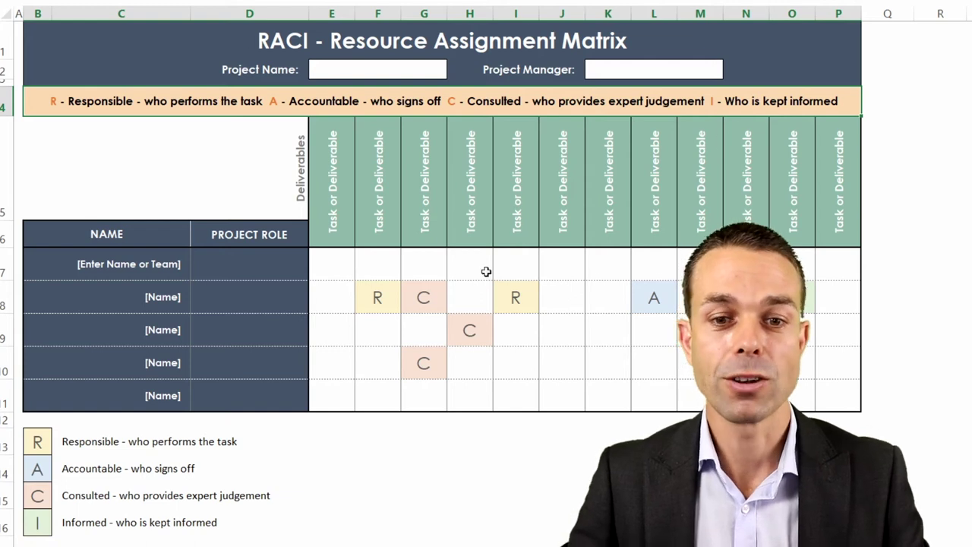
left_click(591, 307)
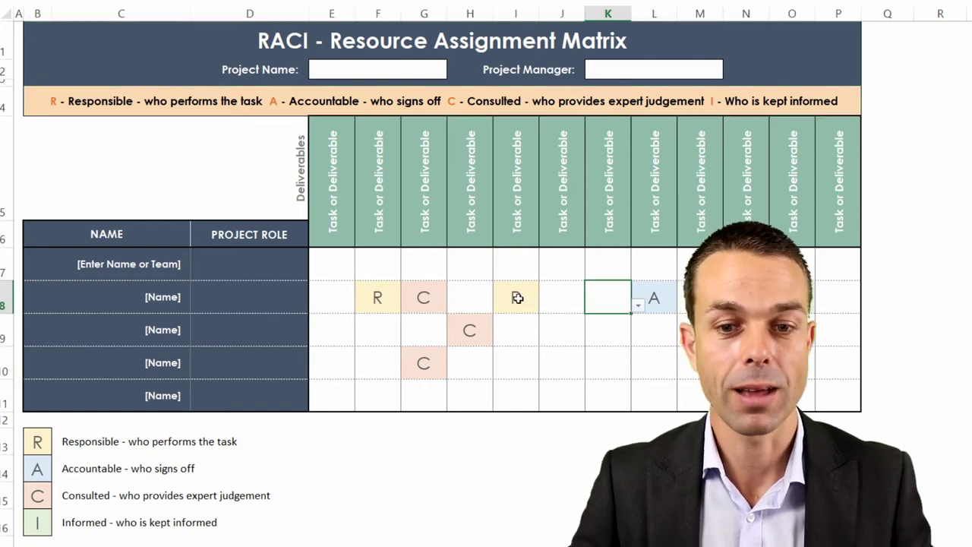
left_click(524, 302)
key("Right")
key("Right")
key("Right")
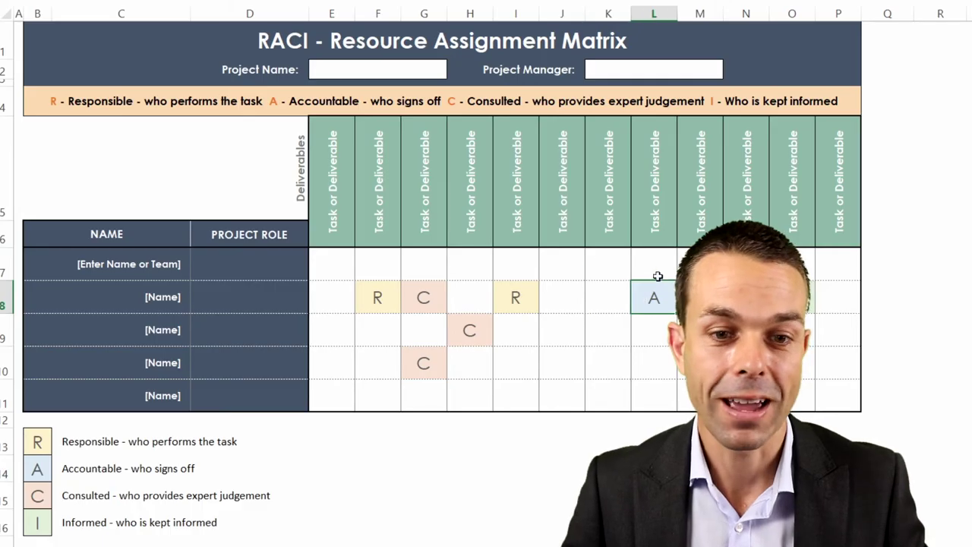
left_click_drag(156, 260, 236, 335)
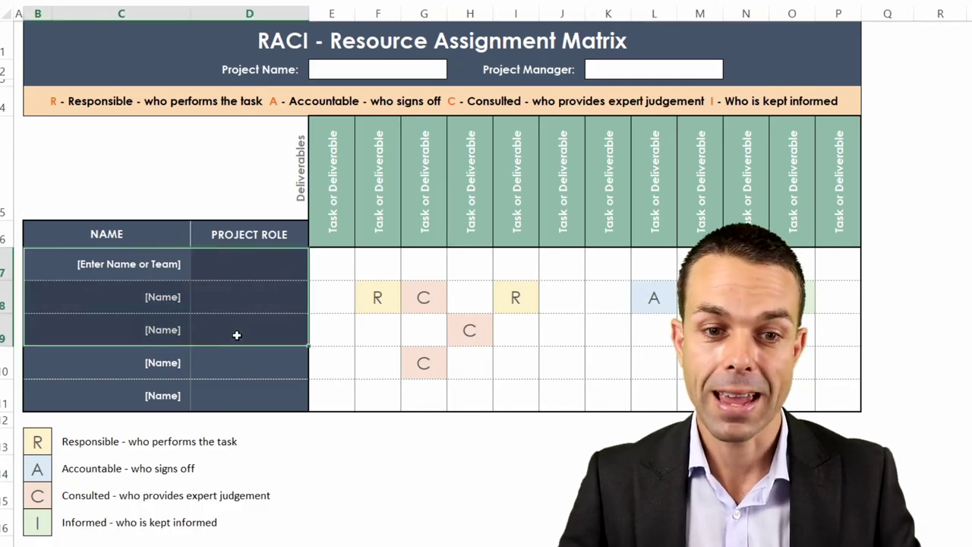
left_click_drag(342, 170, 823, 189)
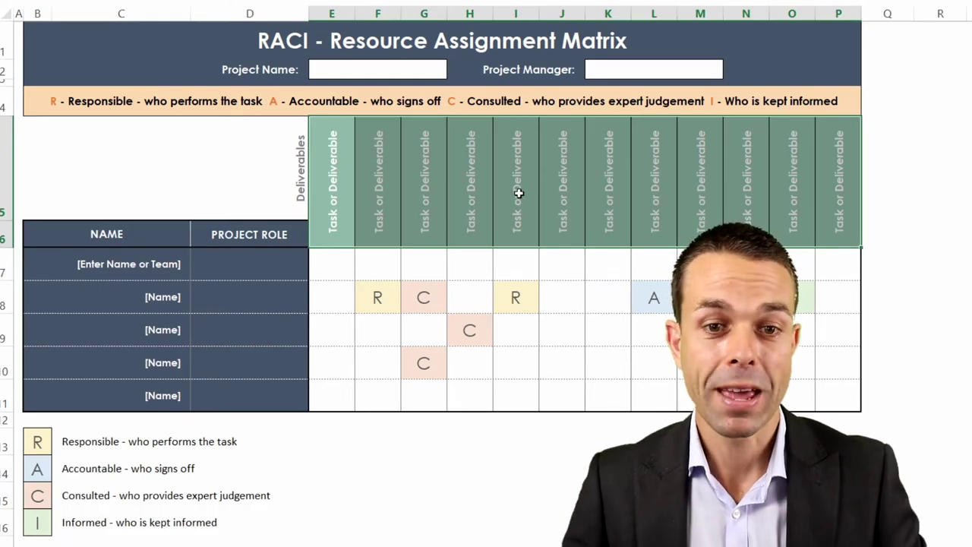
Change cell I8 from R to A (Accountable) using its dropdown list
left_click(514, 296)
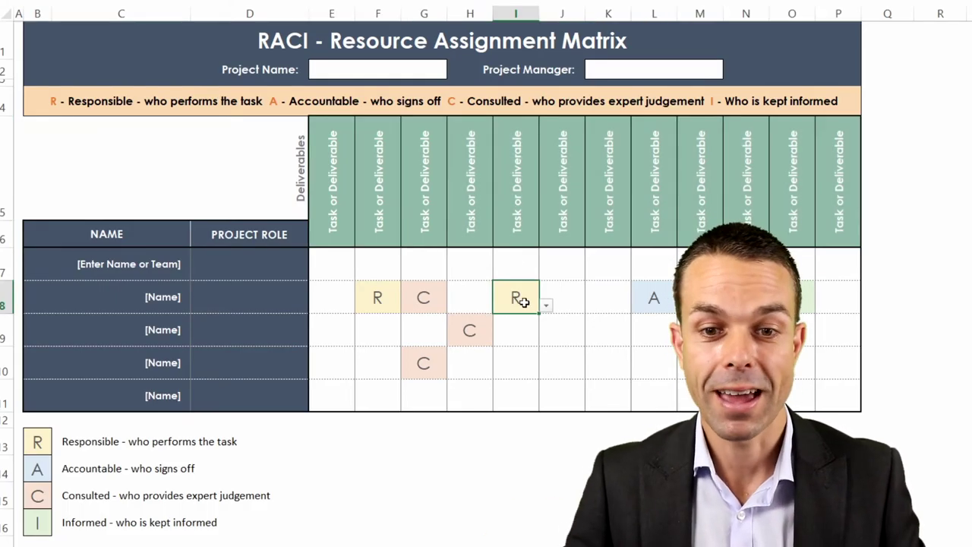
left_click(545, 305)
left_click(522, 327)
left_click(522, 329)
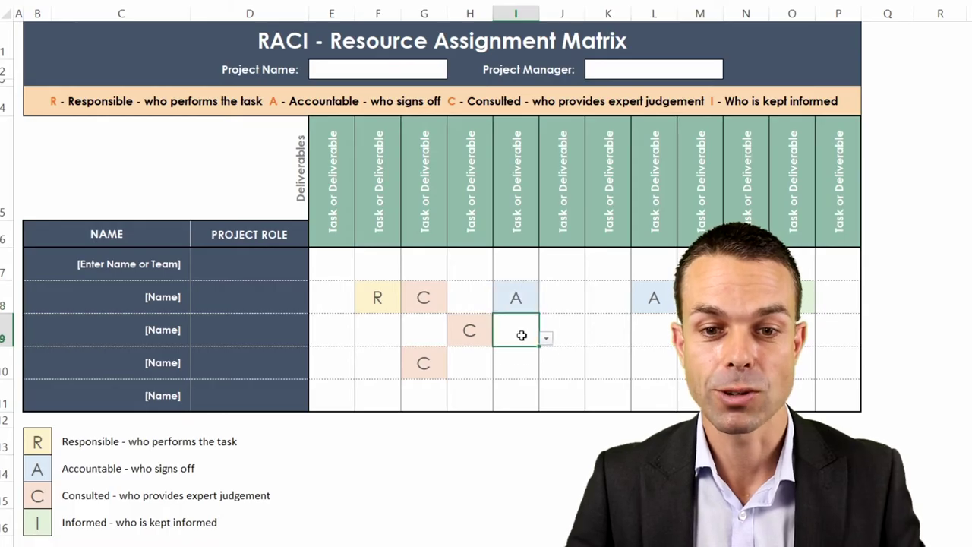
left_click(568, 340)
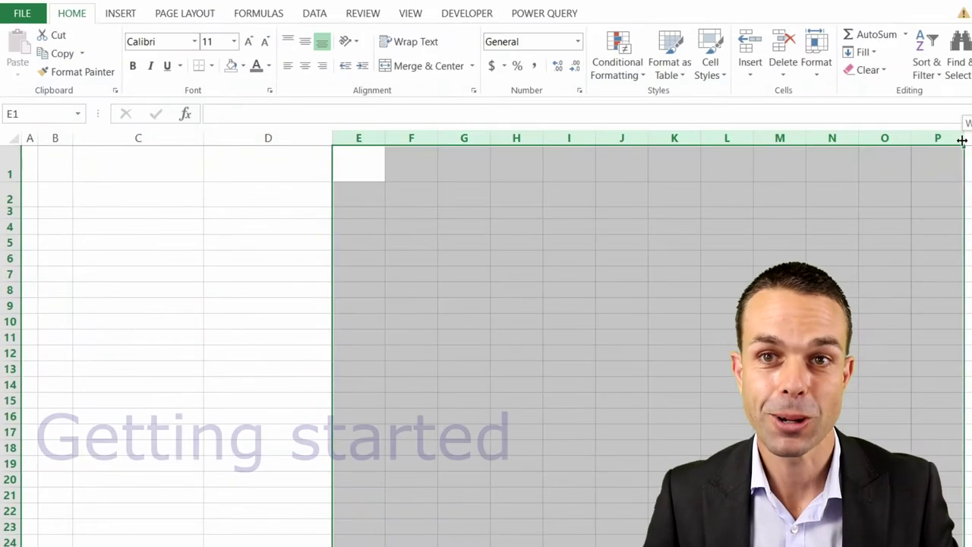
Make rows 4–9 taller and narrow columns E through P in the blank sheet
left_click(881, 189)
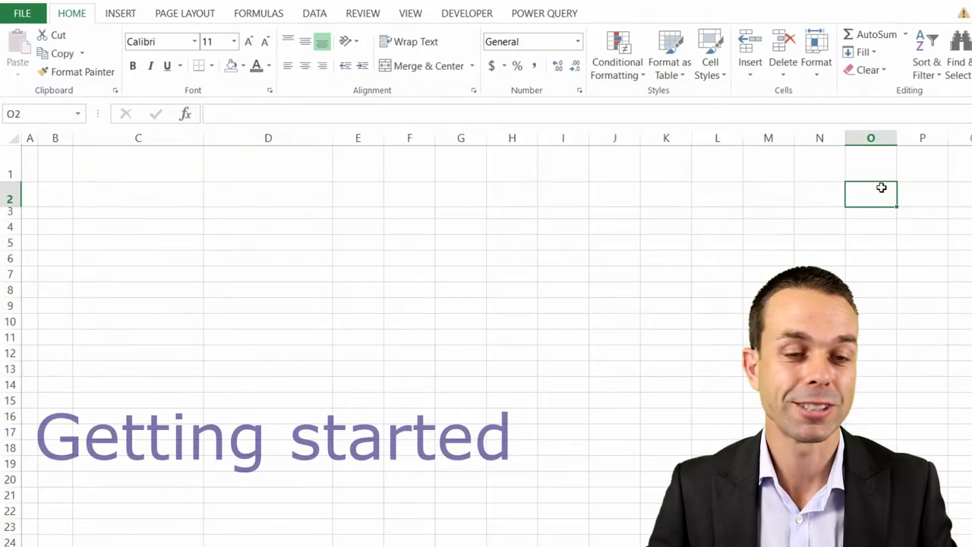
left_click_drag(7, 225, 10, 307)
left_click_drag(10, 313, 9, 406)
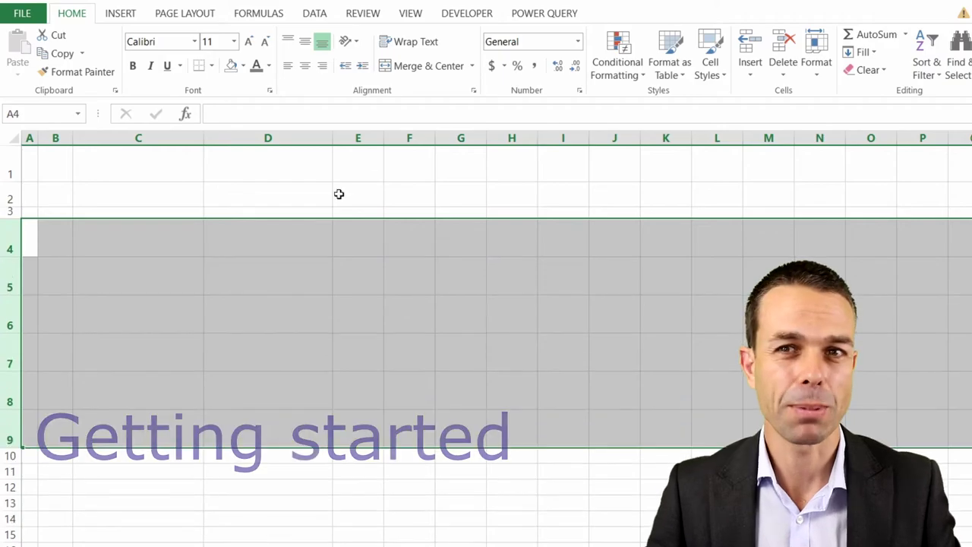
left_click_drag(357, 137, 942, 140)
left_click(763, 277)
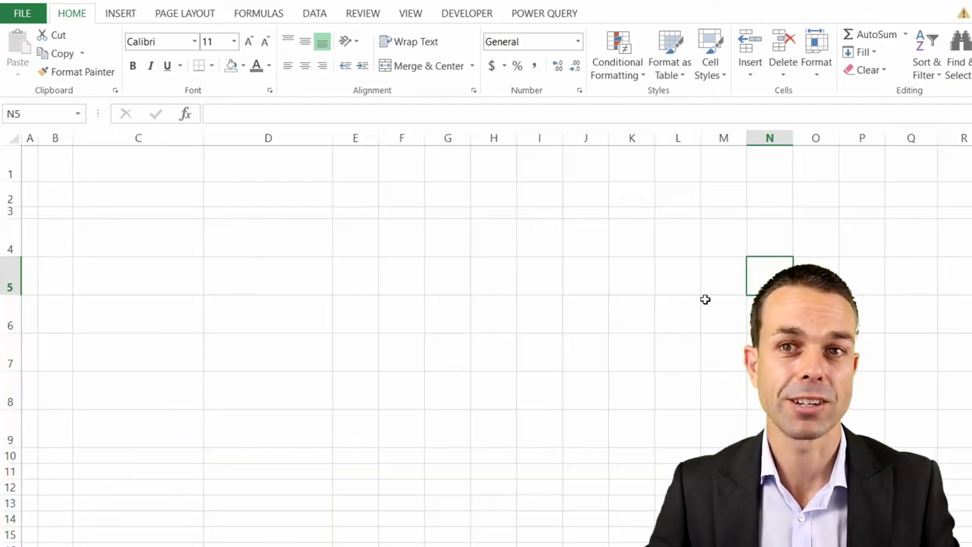
left_click(28, 161)
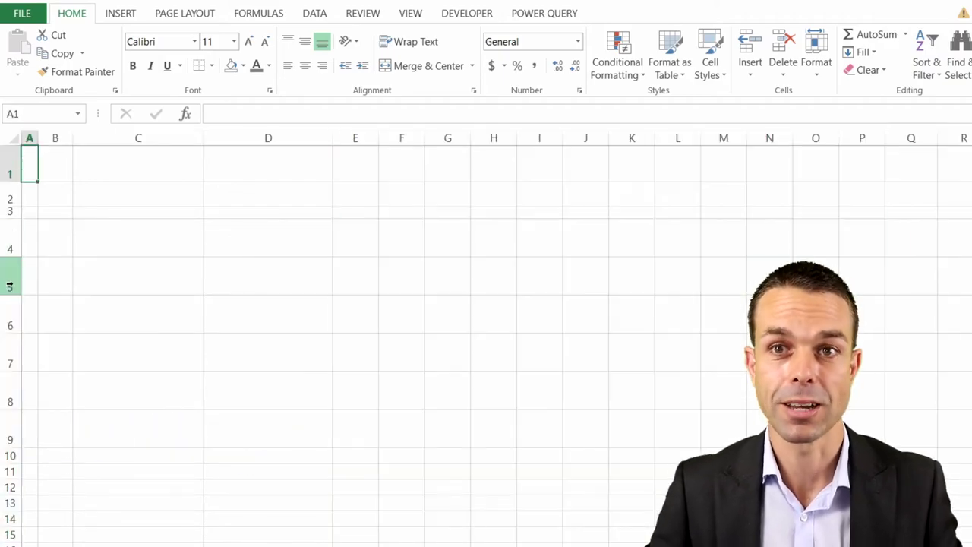
Check the row height of rows 6 to 13 without changing it
right_click(10, 391)
key("Escape")
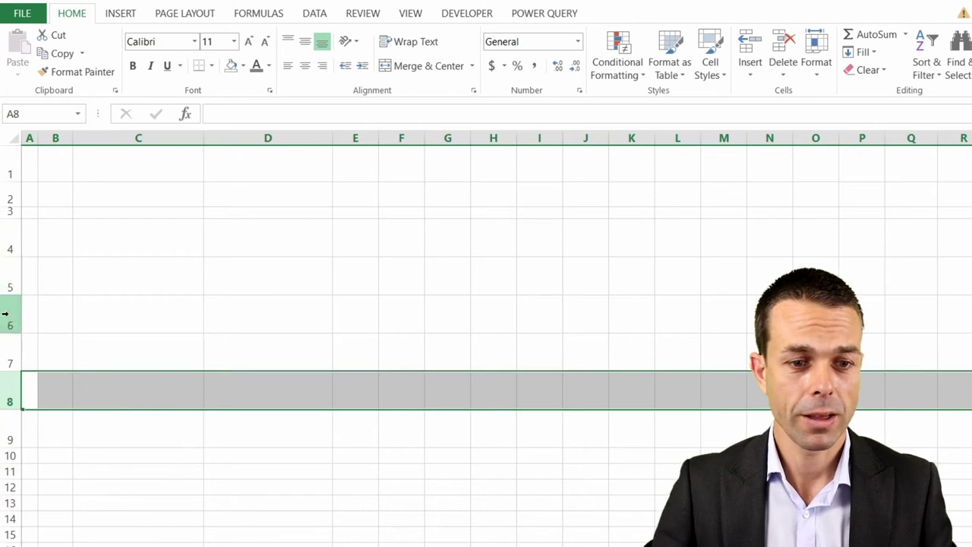
left_click_drag(11, 319, 11, 497)
right_click(11, 497)
left_click(65, 438)
key("Escape")
left_click(301, 403)
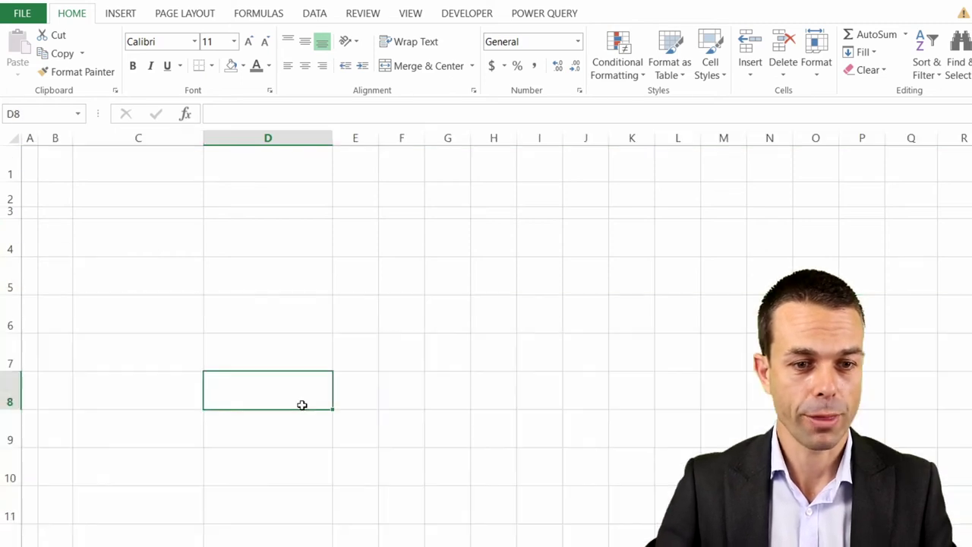
Confirm column F's width is 7, then return to cell A1
right_click(402, 137)
left_click(440, 314)
key("Escape")
right_click(401, 138)
left_click(455, 332)
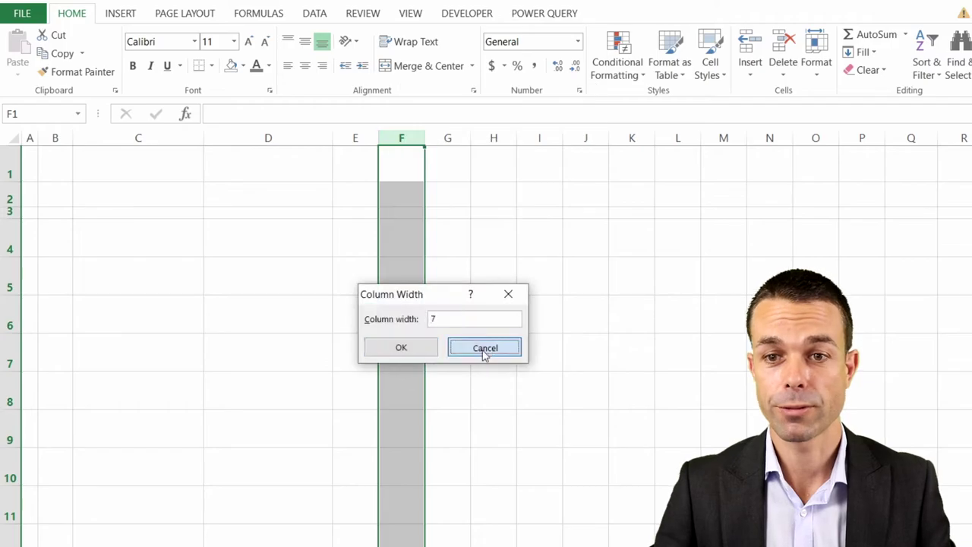
left_click(481, 350)
left_click(356, 138)
left_click(631, 275)
key("ctrl+Home")
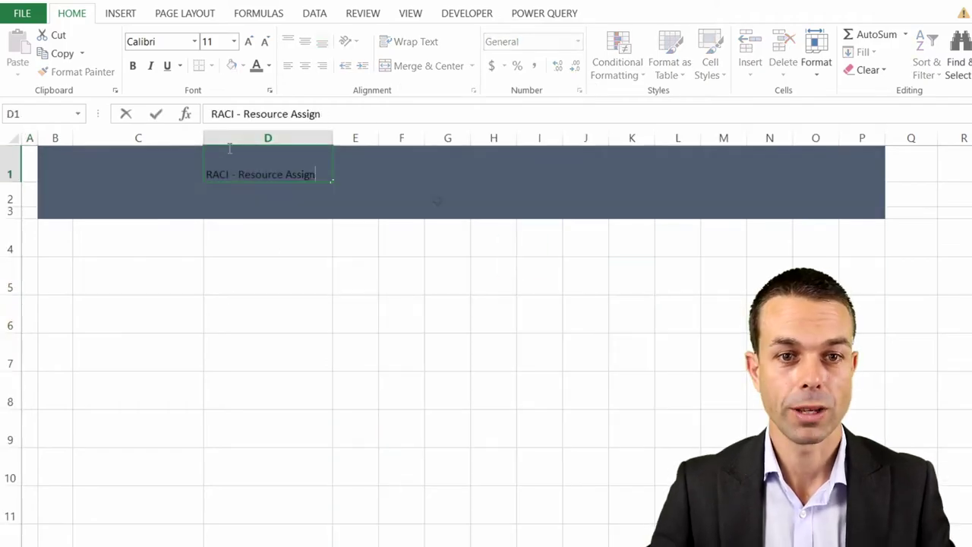
Finish the title and merge-centre it across B1:P1 in white text
type("ment Matrix")
left_click_drag(55, 174, 872, 165)
left_click(428, 65)
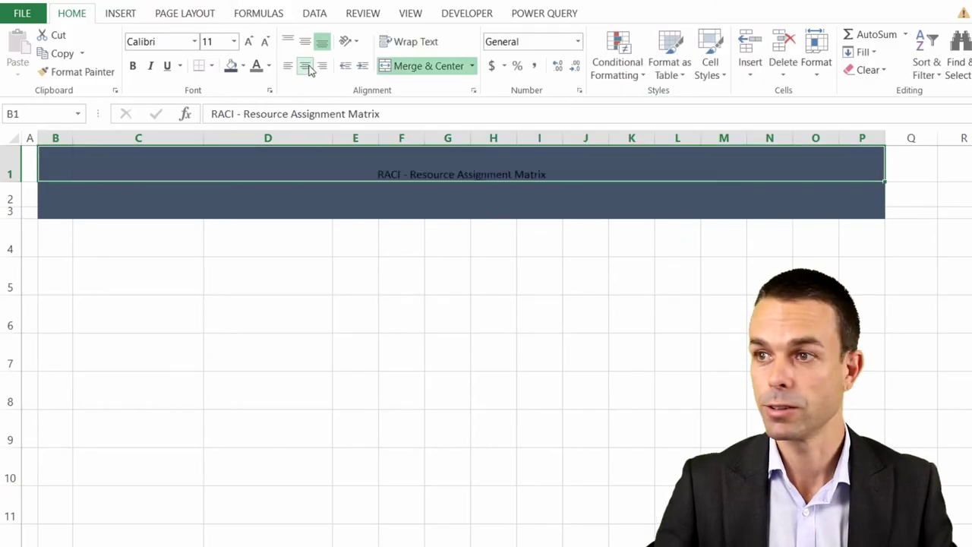
left_click(287, 65)
left_click(305, 65)
left_click(268, 66)
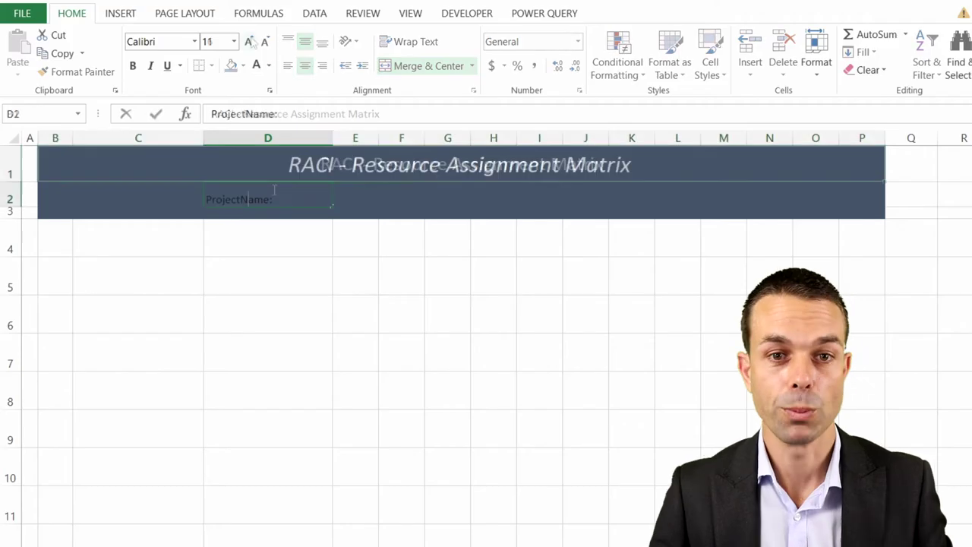
Right-align the Project Name label in D2 and merge E2:G2 into an entry box
left_click(235, 191)
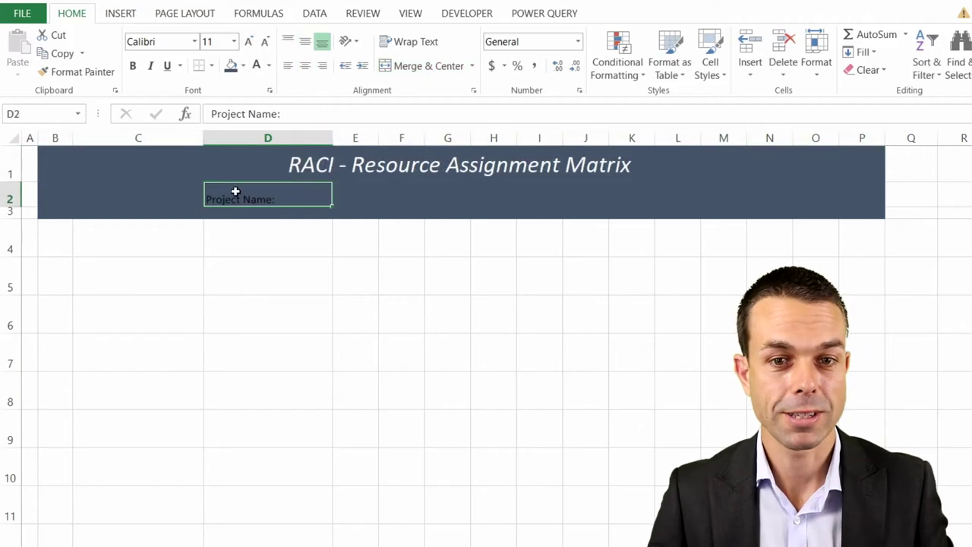
left_click(322, 66)
left_click_drag(354, 195, 455, 193)
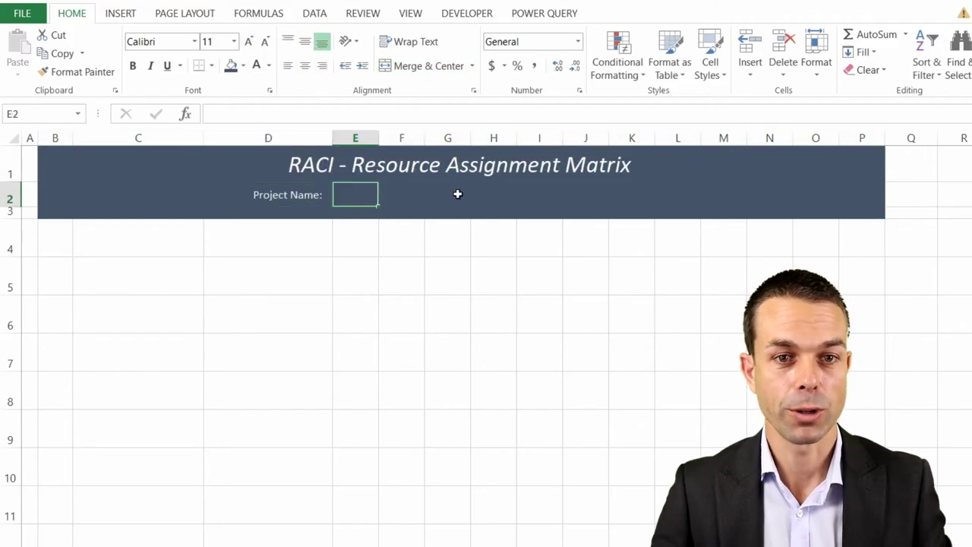
left_click(428, 66)
left_click(243, 66)
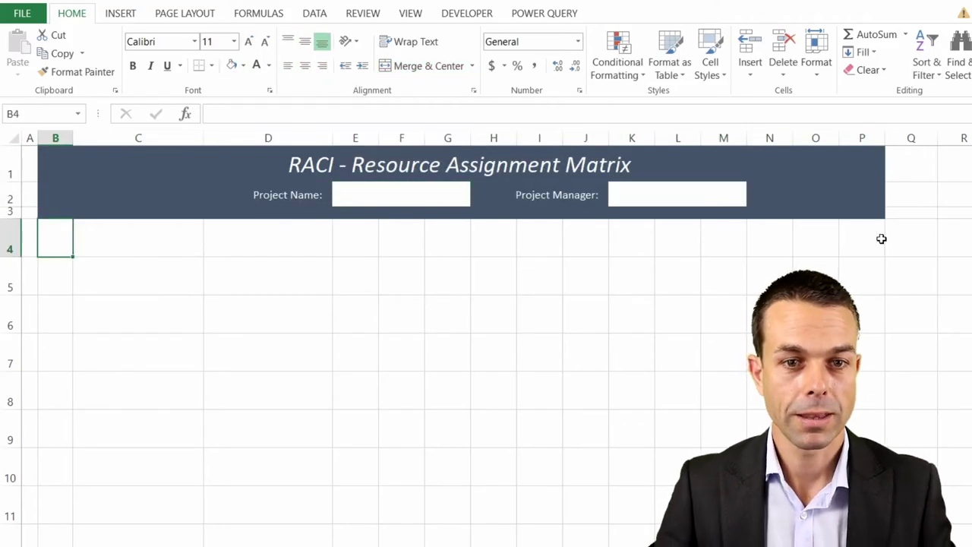
Fill legend row B4:P4 peach, paste the RACI legend text, and heighten row 5
left_click(881, 239, "shift")
left_click(243, 65)
left_click(257, 221)
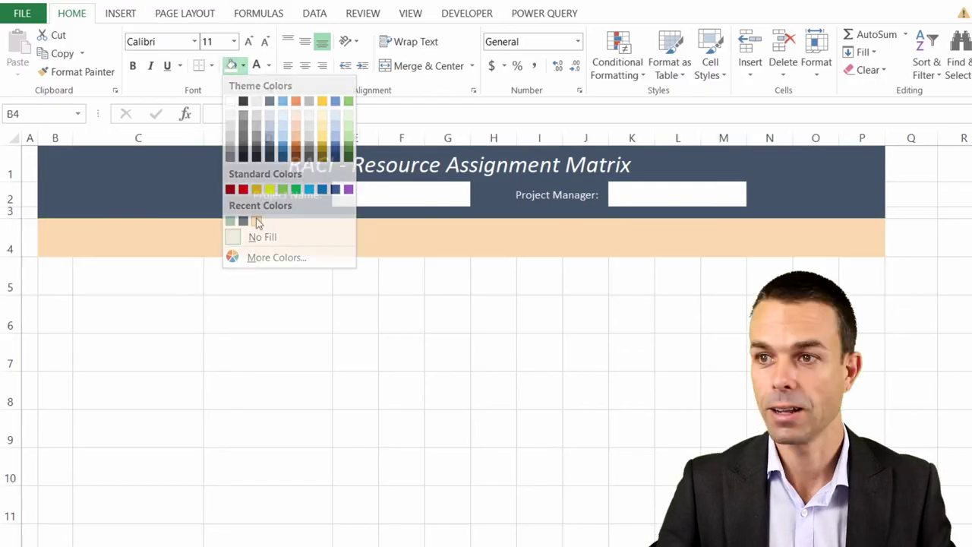
type("R - Responsible - who performs the task  A - Accountable - who signs off  C - Consulted - who provides expert judgement  I - Who is kept informed")
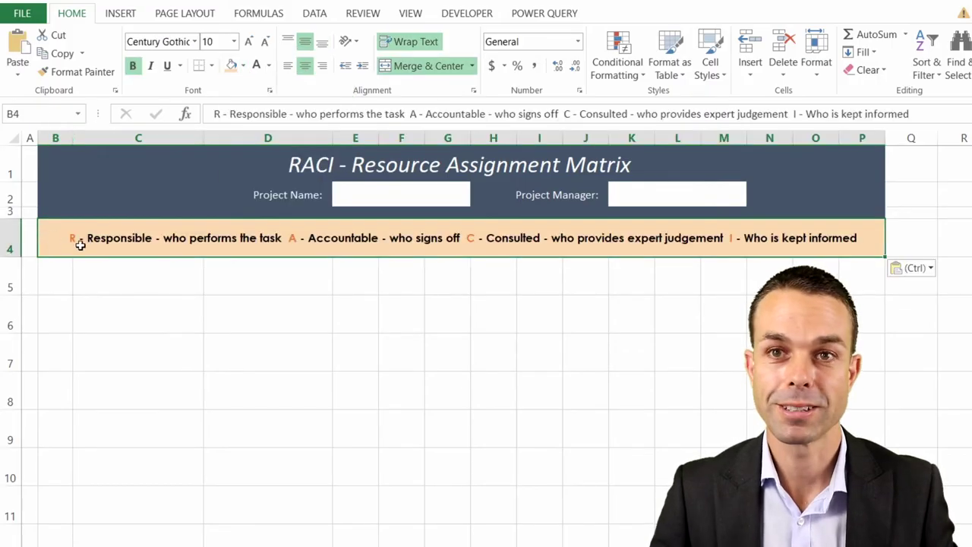
left_click(140, 266)
left_click(143, 251)
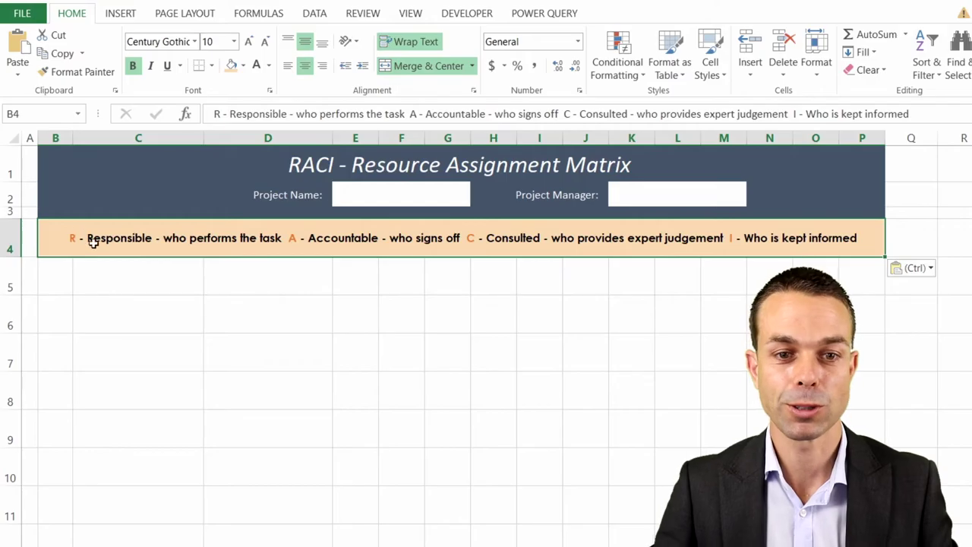
left_click(436, 307)
left_click_drag(18, 296, 18, 343)
left_click(114, 238)
left_click(211, 65)
Outline the legend row, merge E5:E6, and add dividing borders across headers E5:P6
left_click(228, 225)
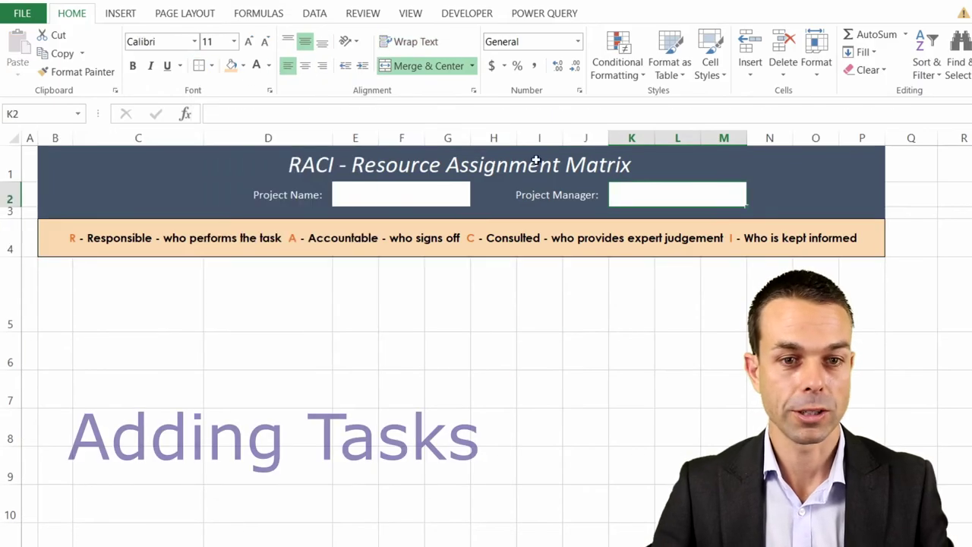
left_click(343, 273)
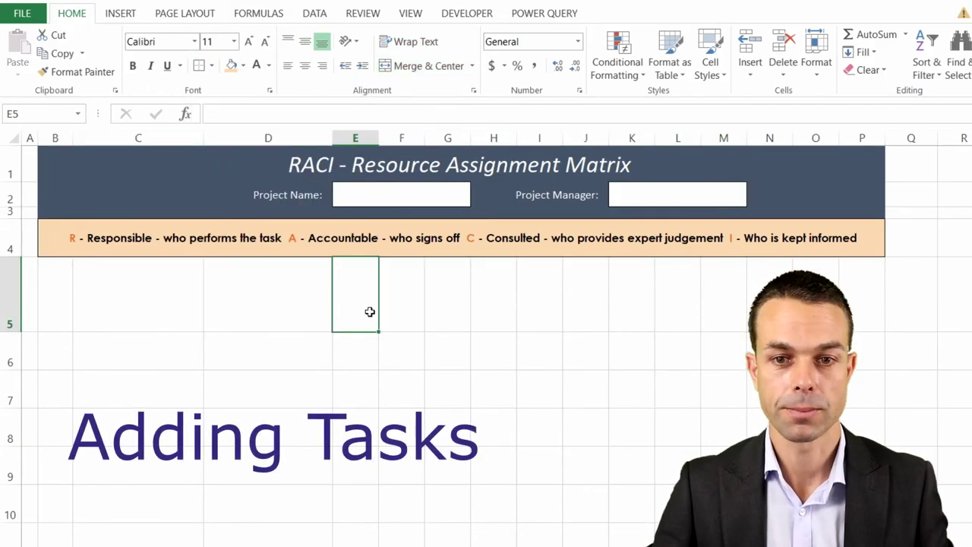
left_click_drag(356, 296, 884, 369)
left_click(422, 66)
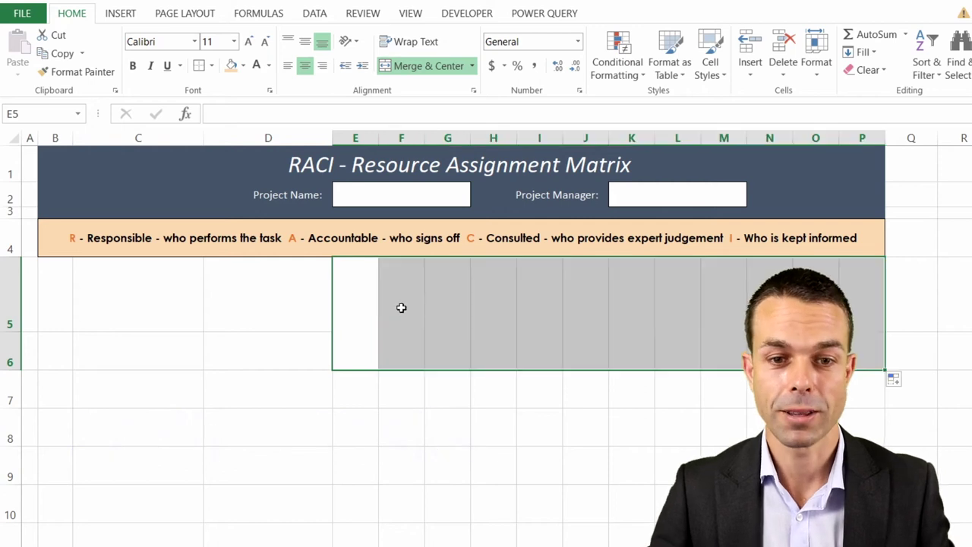
left_click(208, 65)
left_click(228, 207)
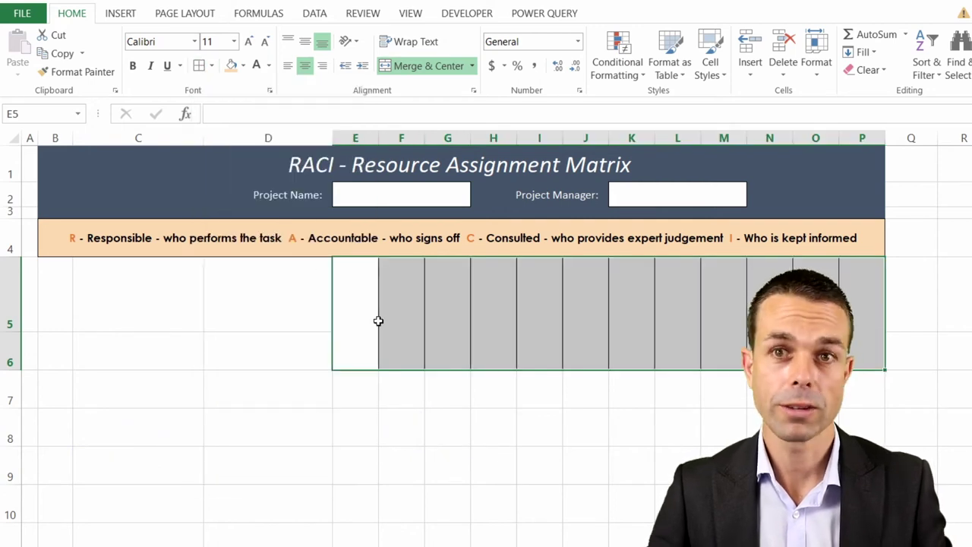
Rotate the header text in E5:P6 to 90 degrees via Format Cells alignment
left_click(349, 330)
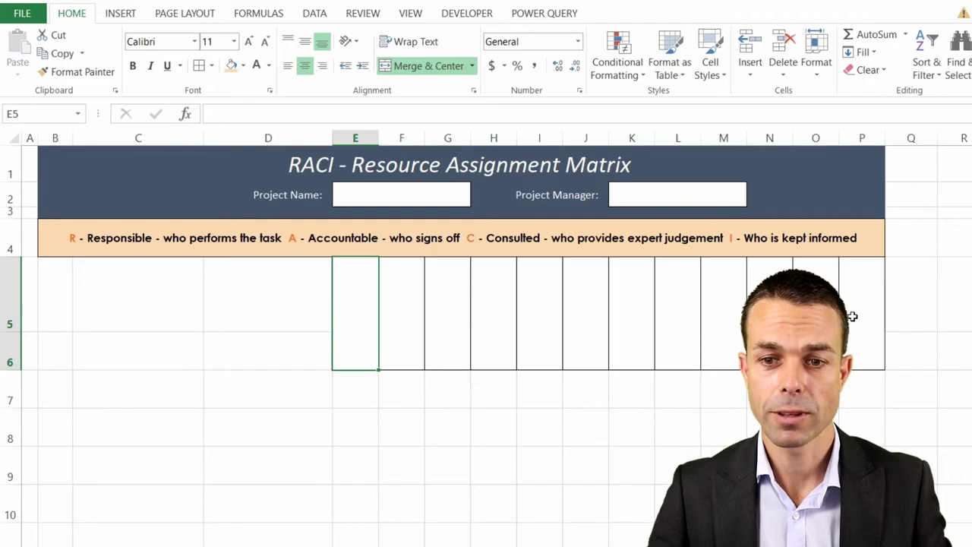
left_click(848, 315, "shift")
right_click(364, 298)
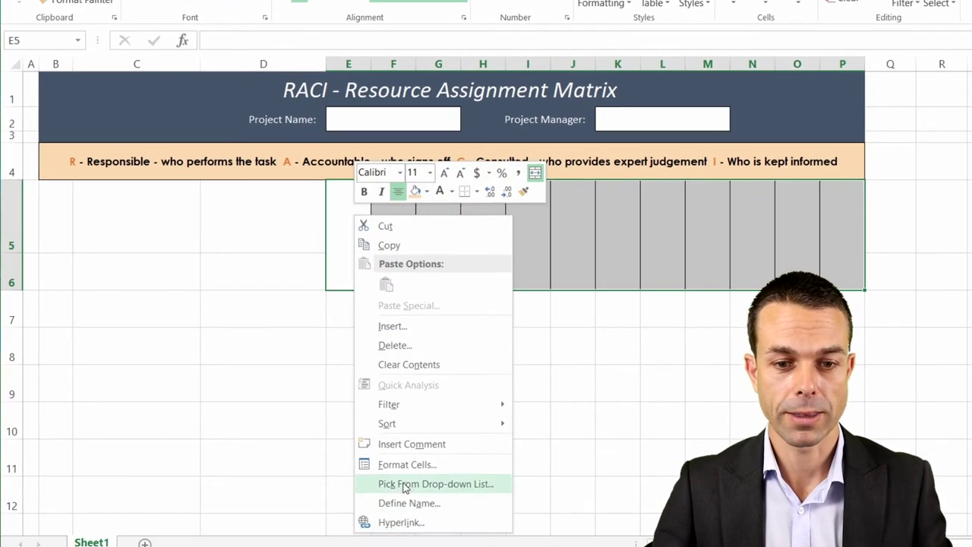
left_click(432, 464)
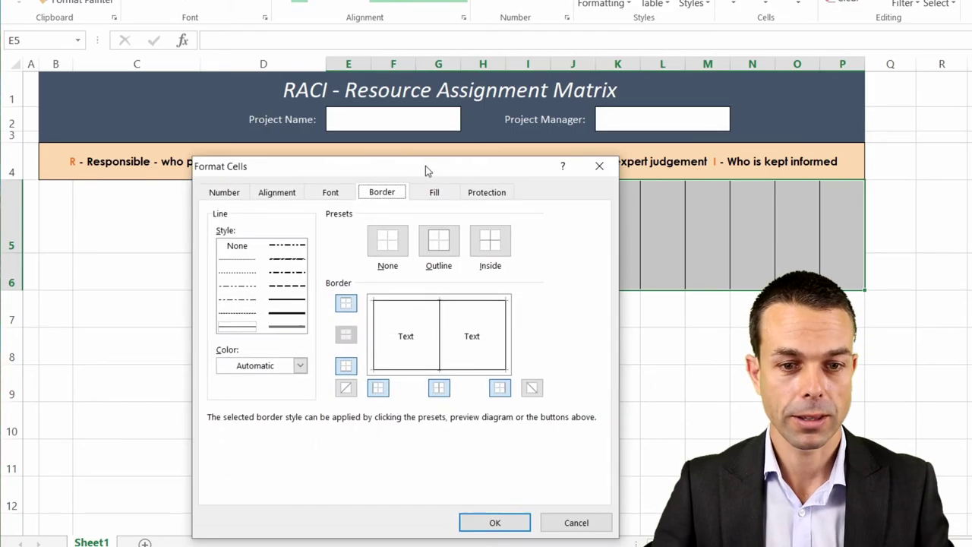
left_click_drag(425, 168, 436, 113)
left_click(286, 140)
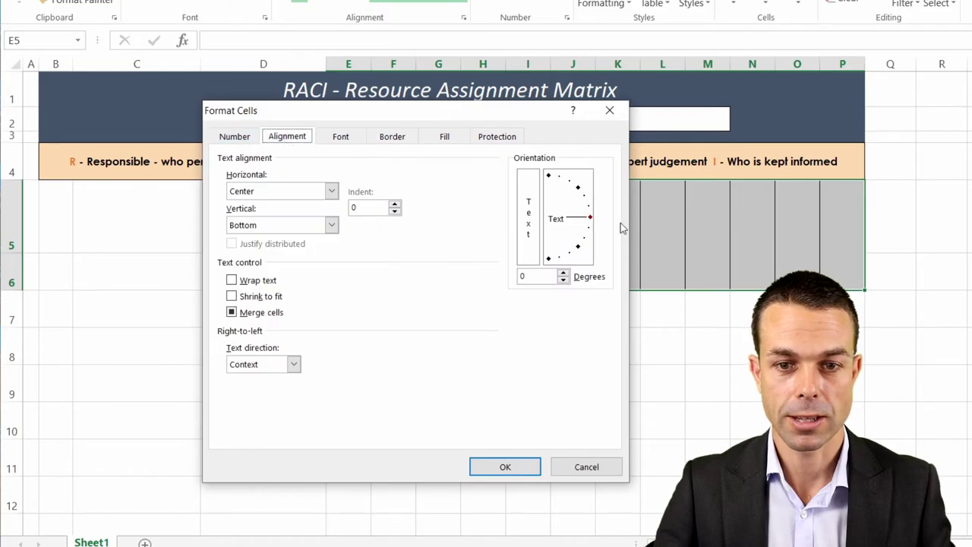
left_click(548, 177)
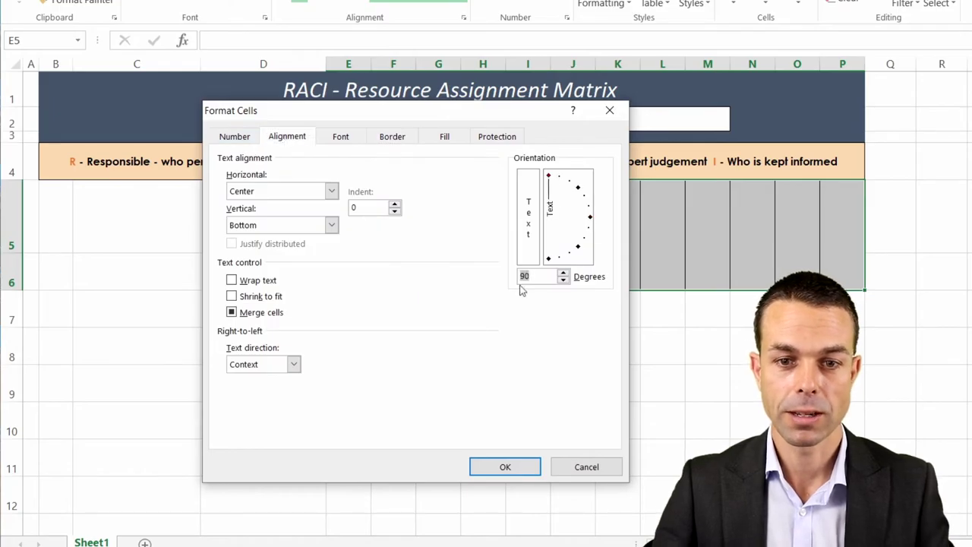
left_click(504, 469)
left_click(341, 234)
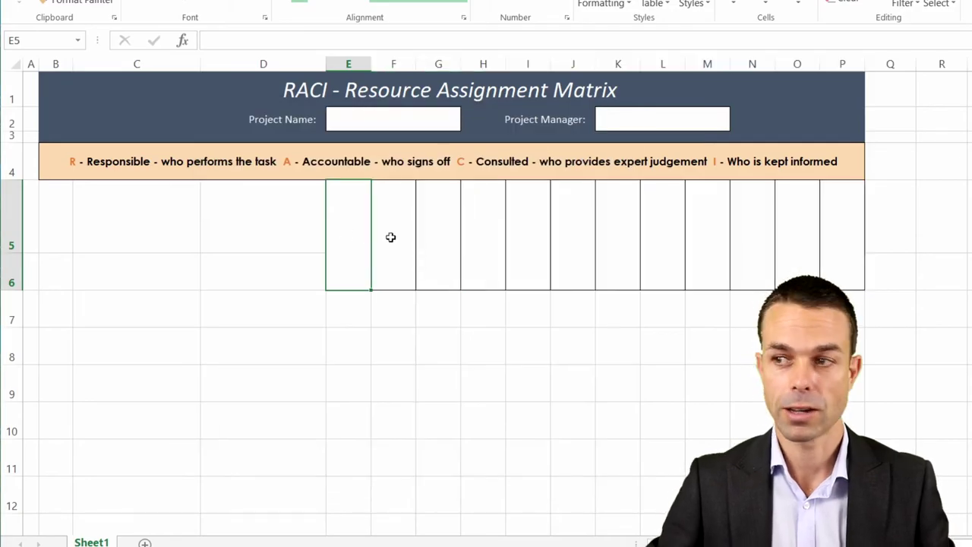
Enter 'Task or deliverable' in E5 and make E5:P6 green with bold white text
type("Task or deliverable")
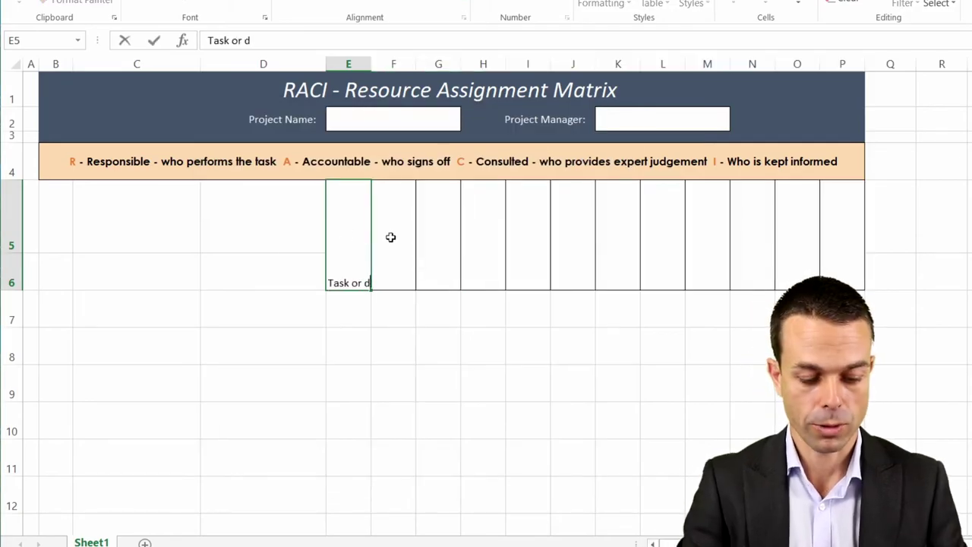
key("ctrl+Return")
left_click_drag(351, 264, 841, 277)
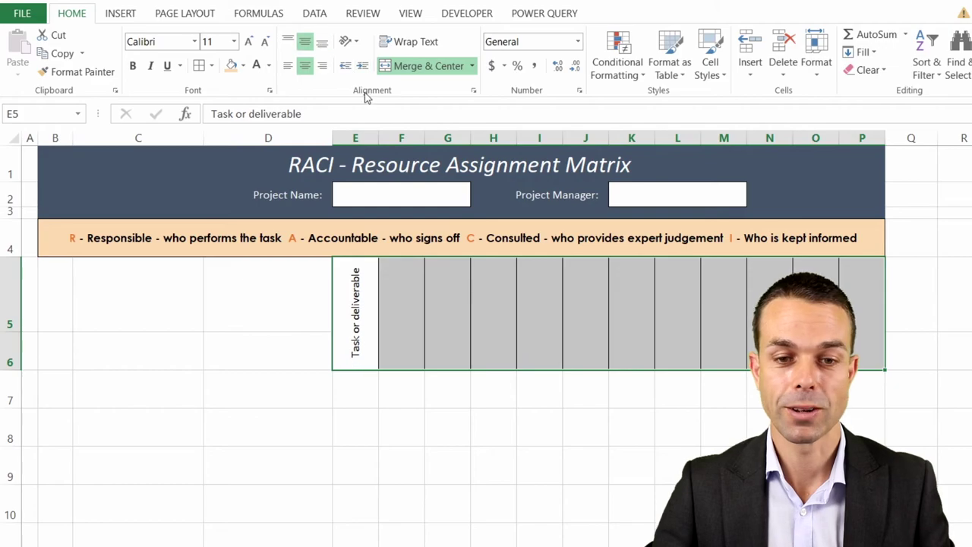
left_click(240, 0)
left_click(246, 221)
left_click(257, 66)
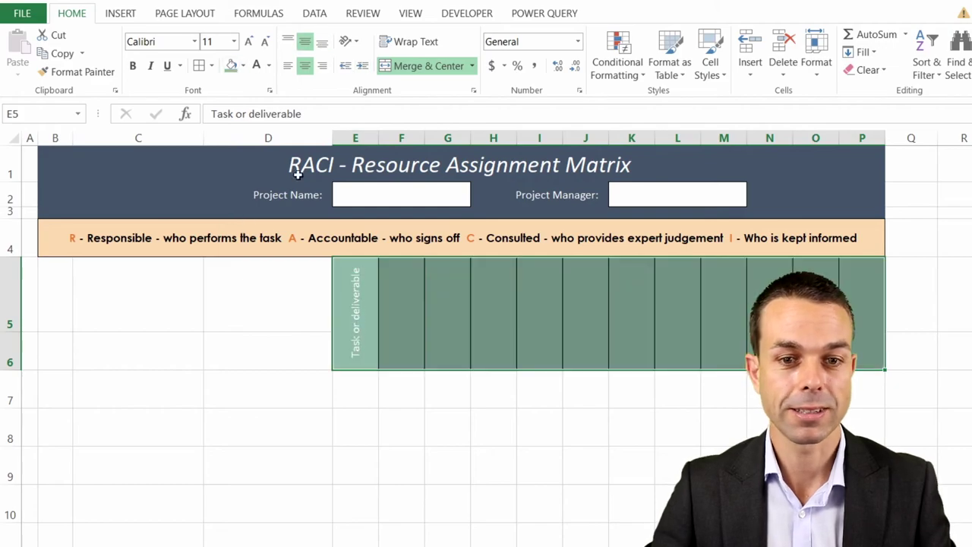
key("ctrl+b")
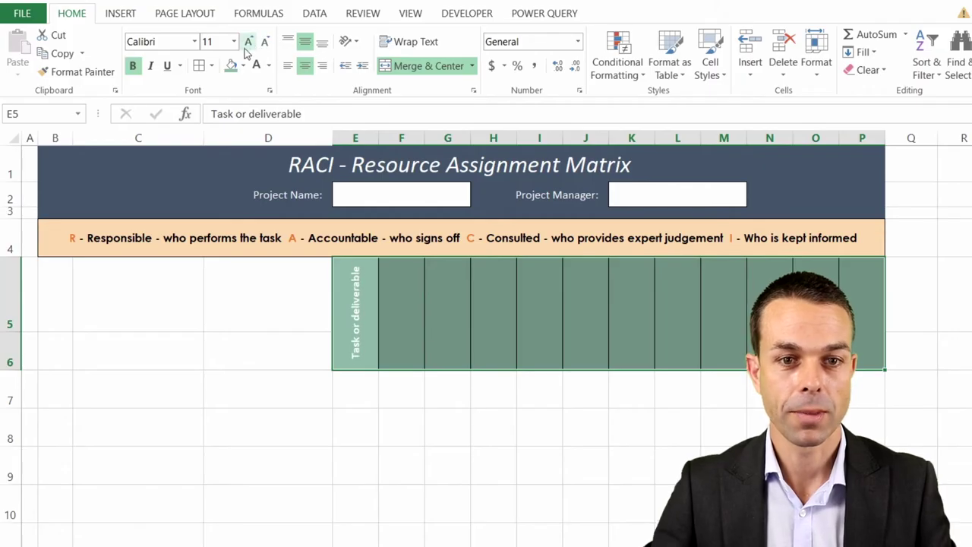
Enter 'Name' in C6 and 'Project Role' in D6
left_click(10, 362)
left_click(175, 373)
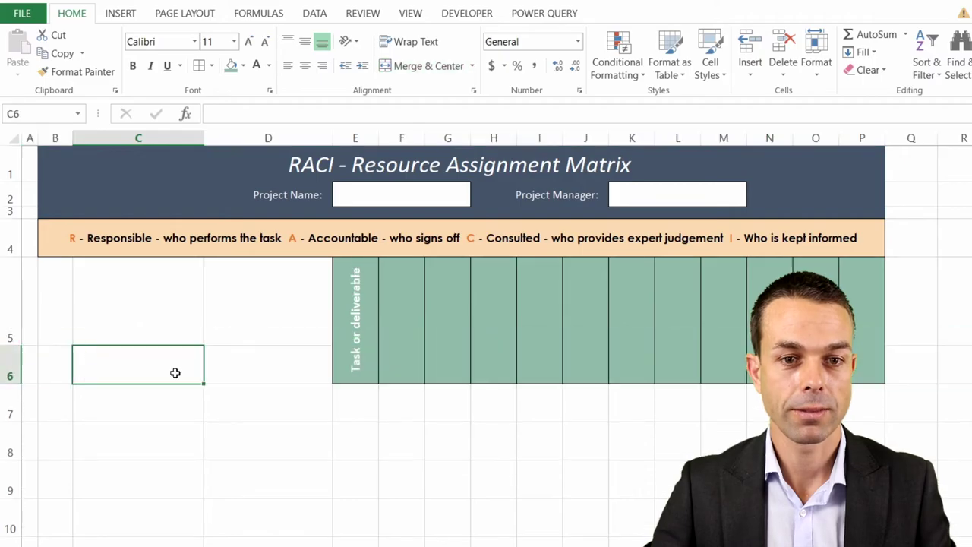
type("Name")
key("Tab")
type("Project Role")
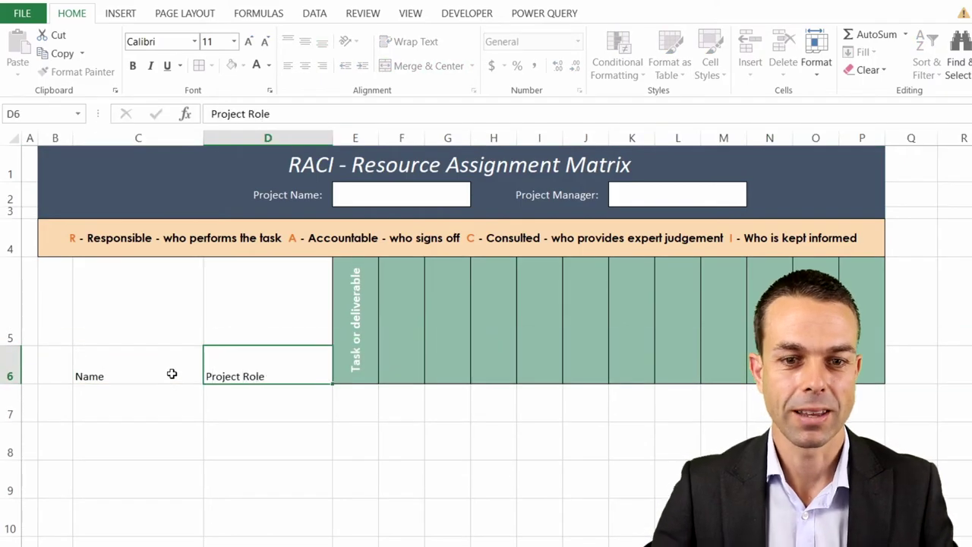
Give the labels dark blue-grey fill, white centred text, merge B6:C6, and size 14
left_click_drag(172, 373, 237, 369)
left_click(242, 65)
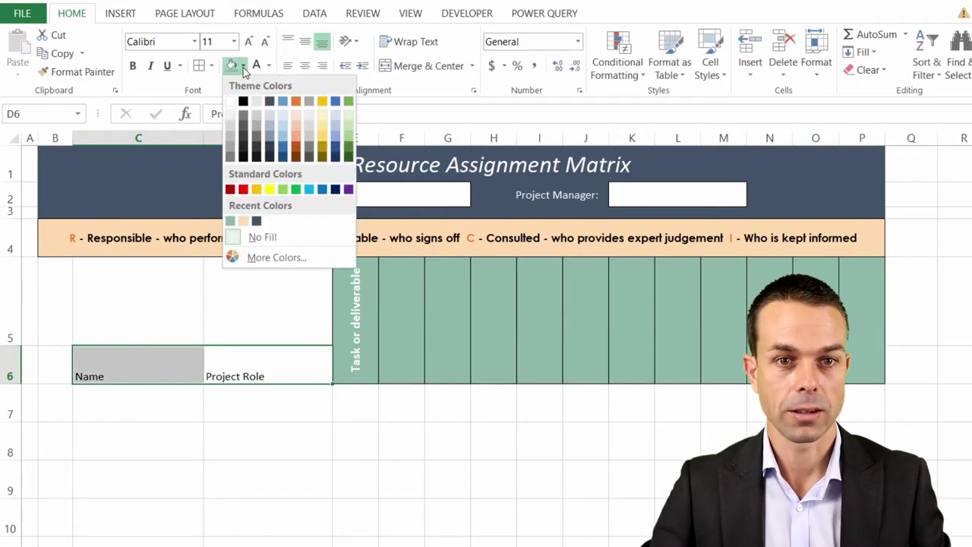
left_click(269, 105)
left_click(262, 65)
left_click(304, 65)
left_click_drag(55, 365, 291, 324)
left_click(398, 69)
left_click(312, 51)
left_click(312, 51)
left_click(390, 385)
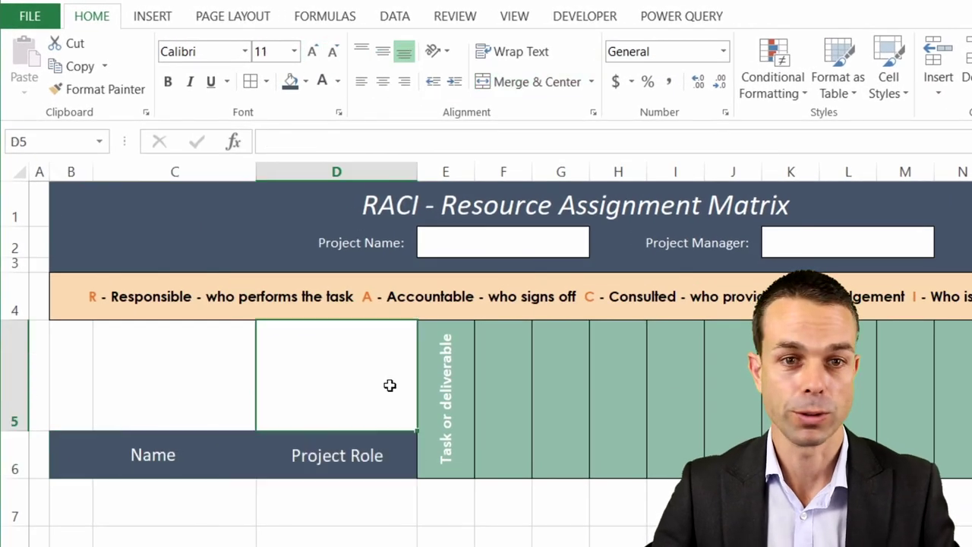
Type 'Deliverables' in D5, rotate it vertical, middle-align it and make it bold
type("Deliverables")
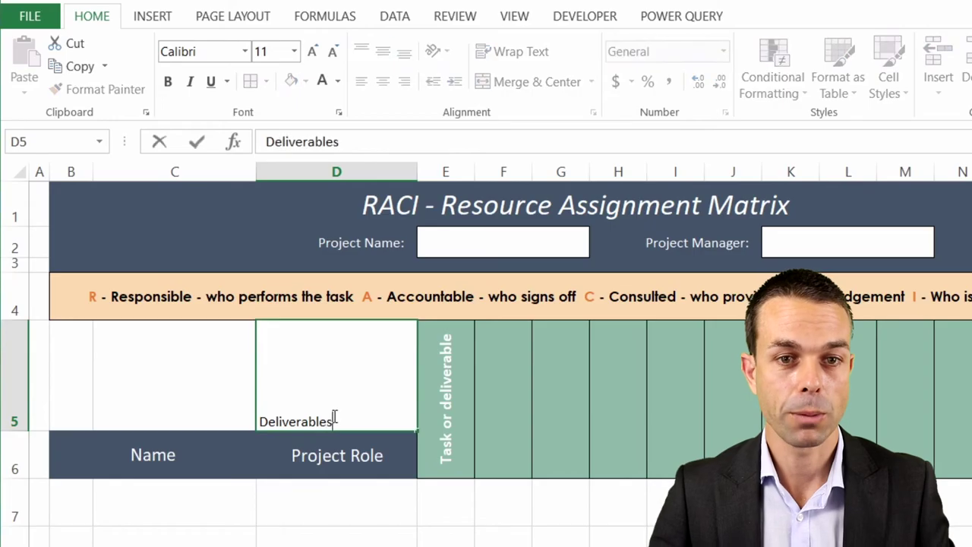
right_click(332, 382)
left_click(372, 543)
left_click(569, 437)
key("Return")
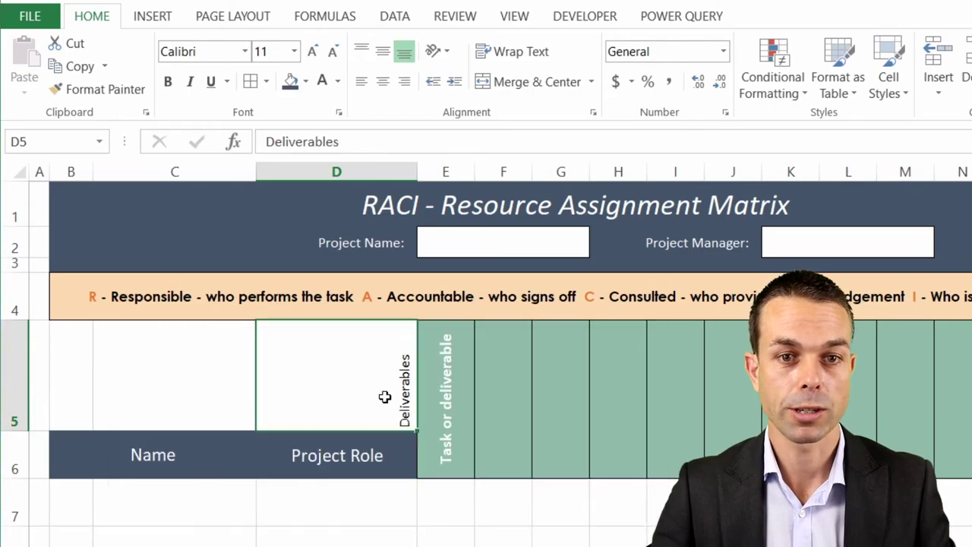
left_click(384, 55)
left_click(337, 81)
left_click(360, 366)
key("ctrl+b")
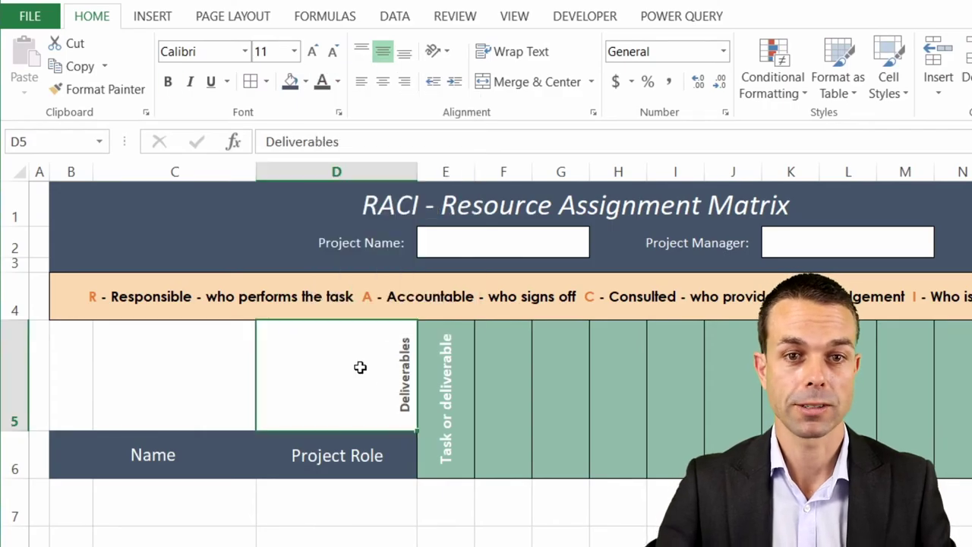
Copy 'Task or deliverable' from E5 across the header columns through P
left_click(427, 397)
left_click_drag(474, 477, 958, 455)
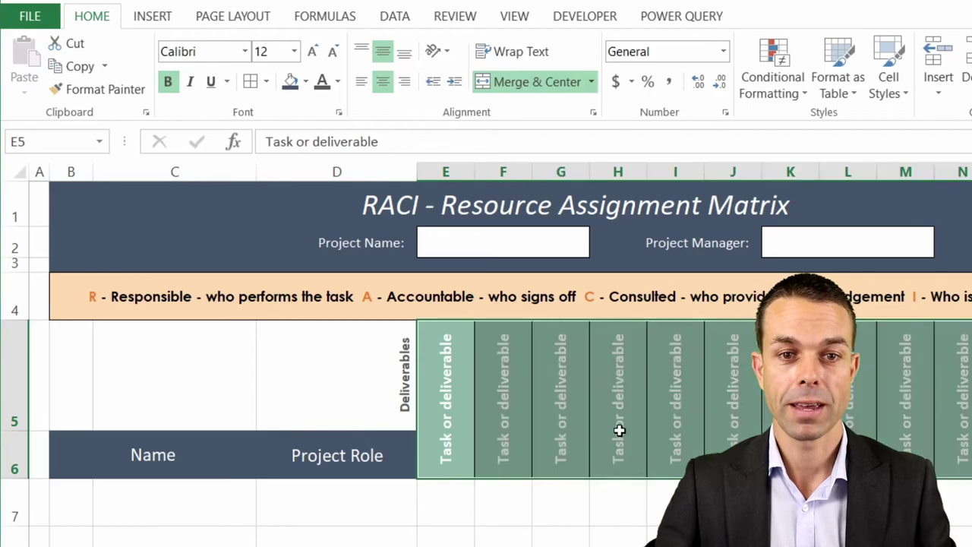
left_click(619, 430)
left_click_drag(156, 471, 207, 546)
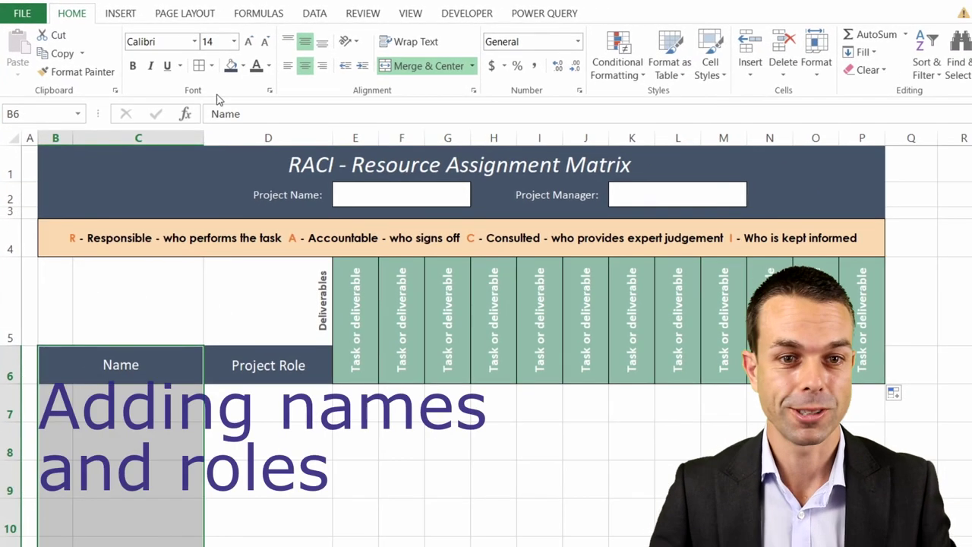
Put an outside border around the Name column and select Project Role down to row 11
left_click(212, 66)
left_click(243, 171)
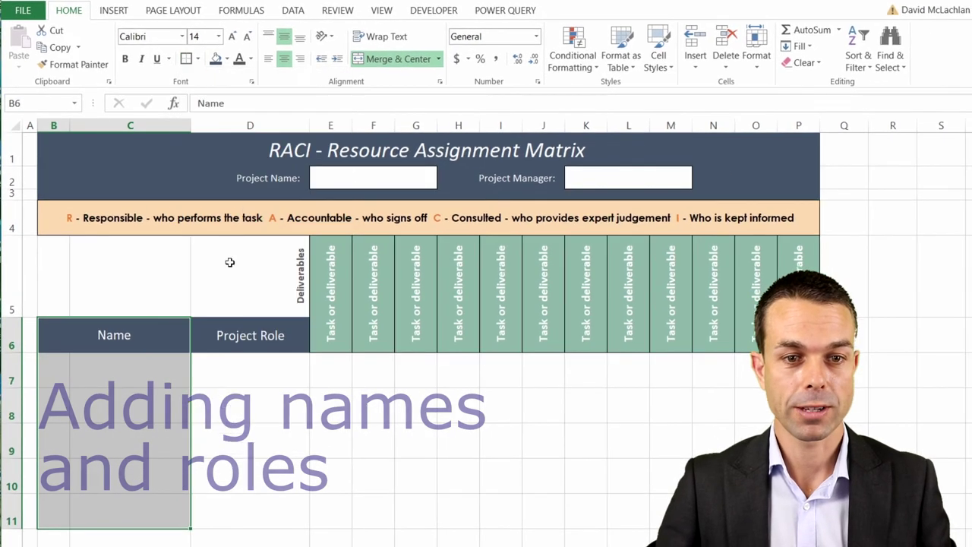
left_click(247, 353)
left_click_drag(231, 326, 251, 521)
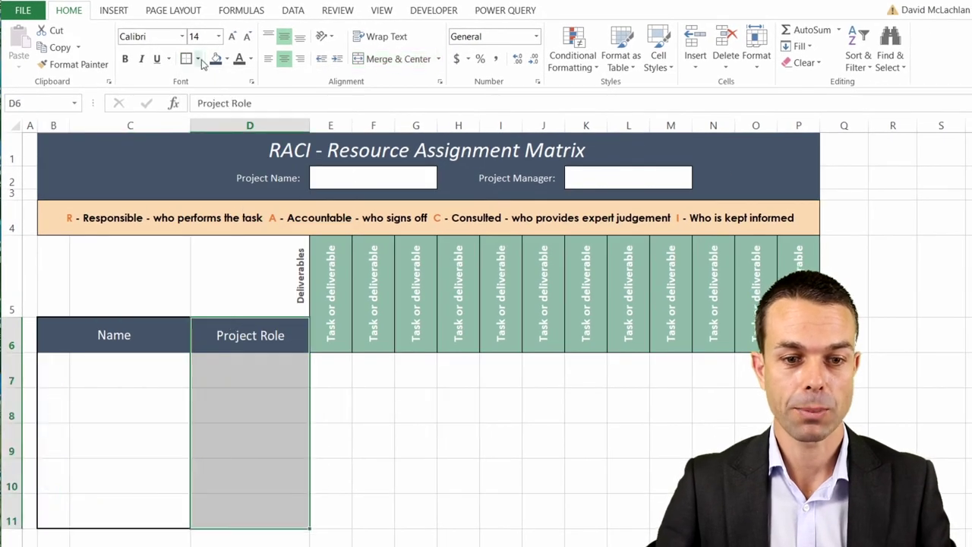
Add grey dotted inside horizontal borders across B7:P11
left_click(339, 362)
left_click_drag(339, 362, 798, 521)
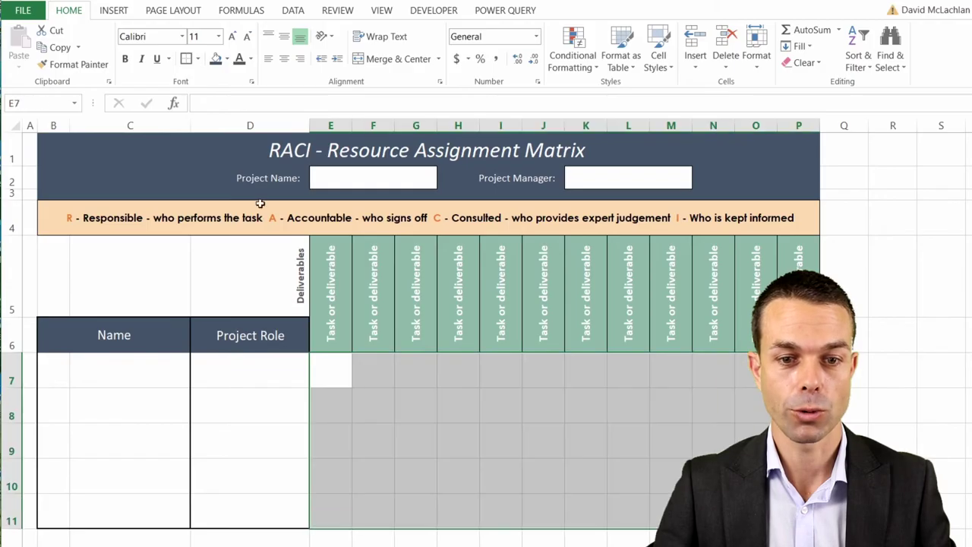
left_click(53, 370)
left_click(798, 521, "shift")
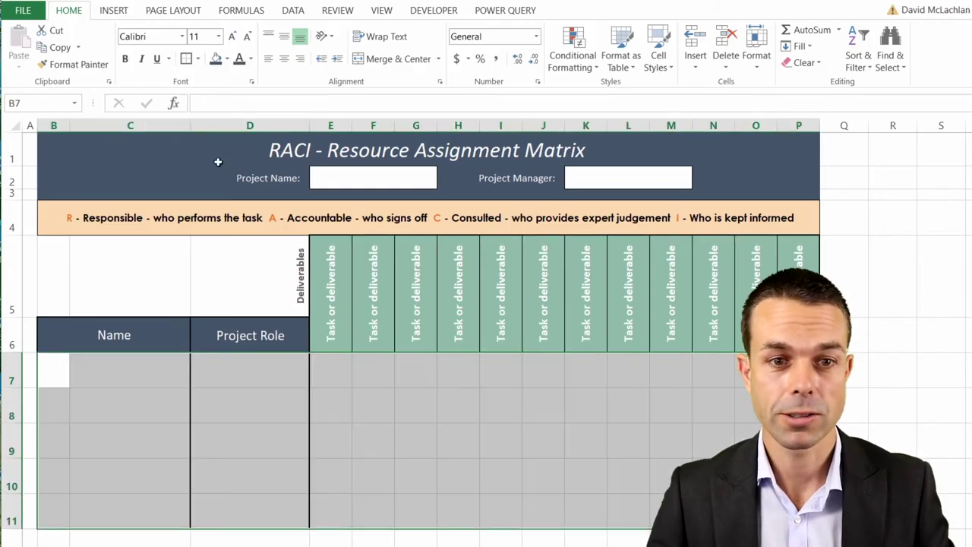
left_click(197, 58)
left_click(224, 441)
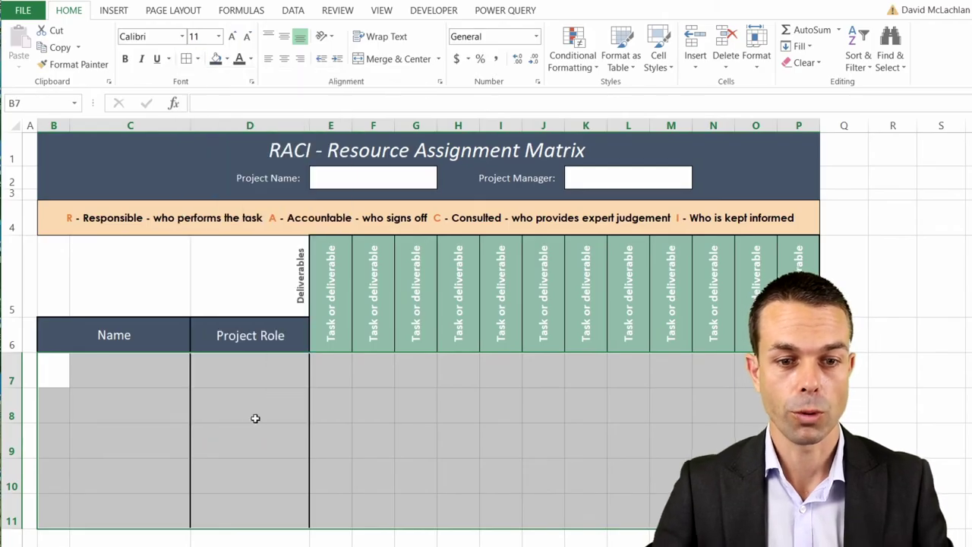
left_click(440, 338)
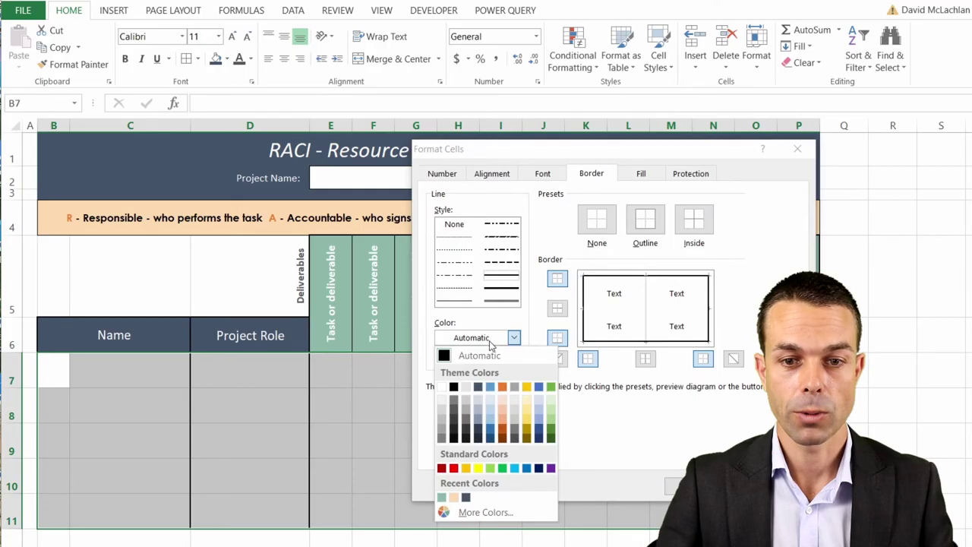
left_click(454, 403)
left_click(461, 250)
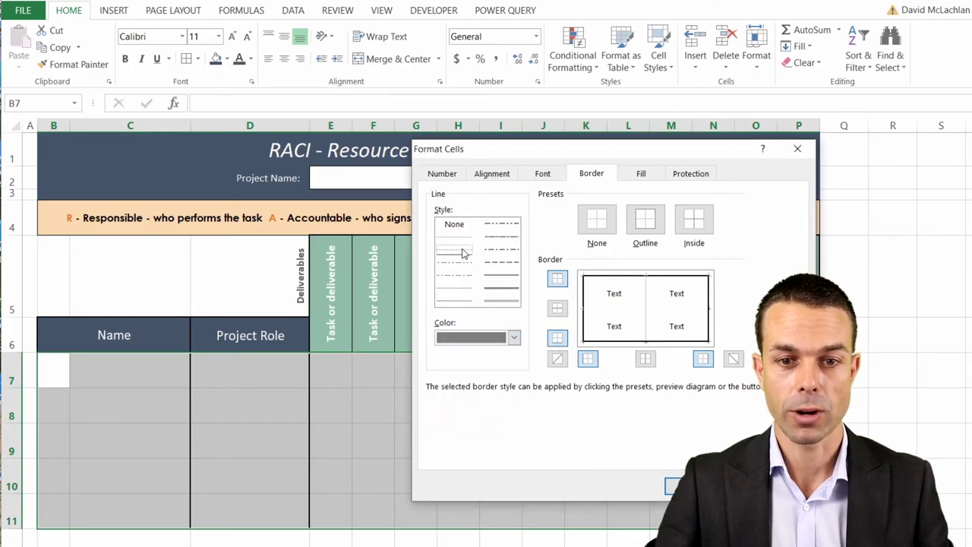
left_click(624, 311)
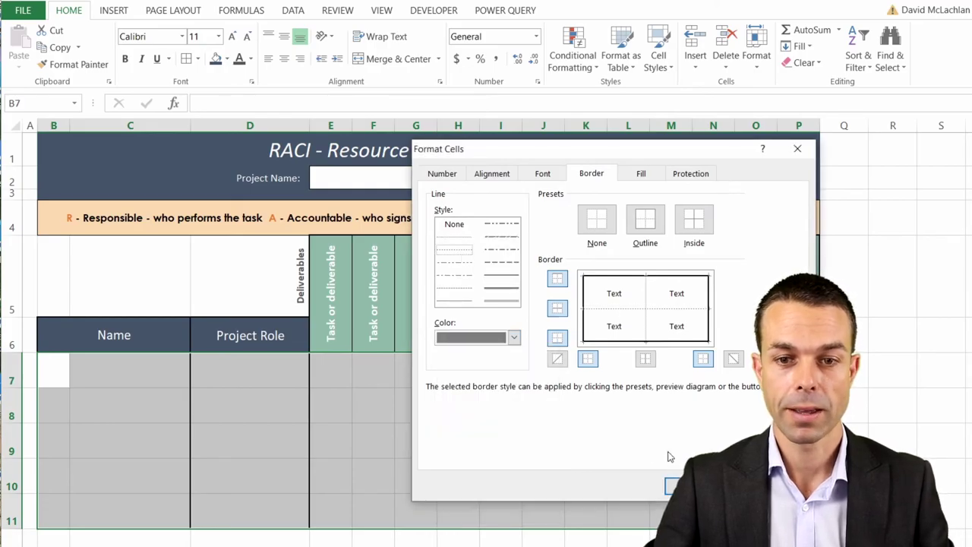
left_click(675, 474)
left_click(516, 451)
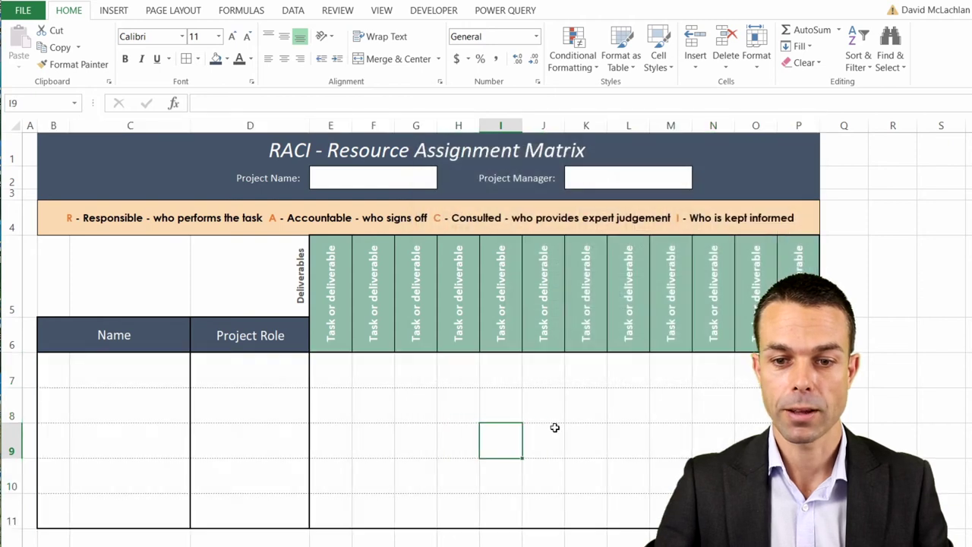
left_click(53, 375)
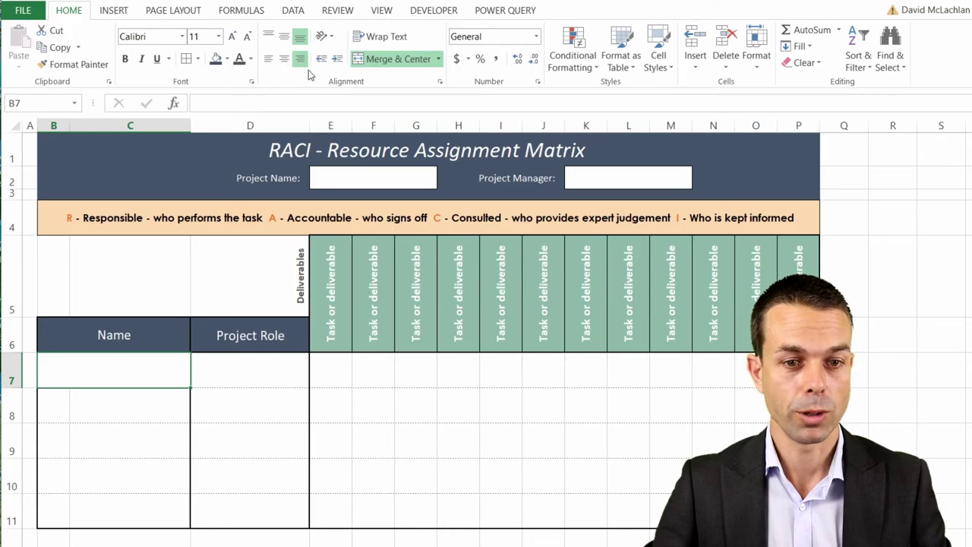
Merge B8:C8 into one name cell and fill that merged format down to row 11
left_click(67, 413)
key("ctrl+v")
key("ctrl+z")
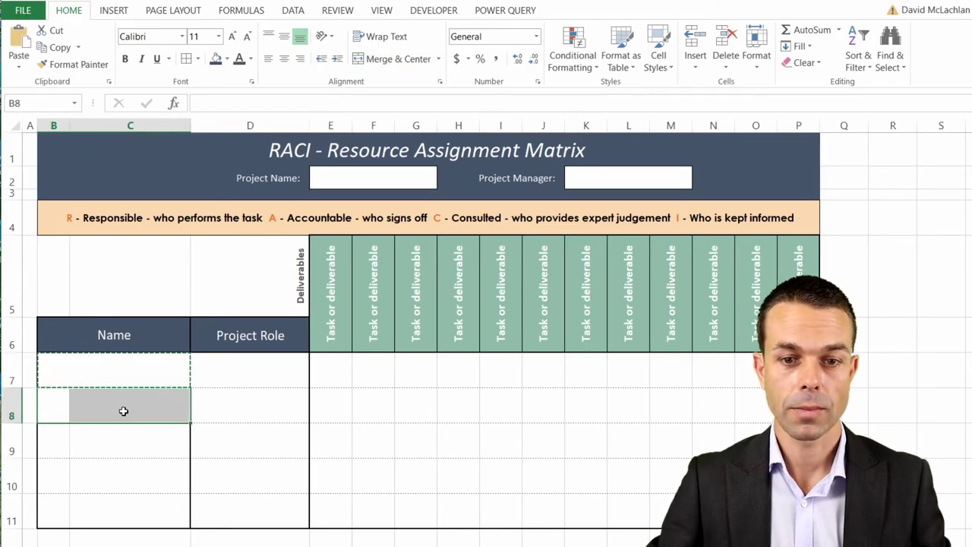
left_click_drag(57, 406, 156, 413)
right_click(156, 414)
left_click(203, 337)
left_click(96, 178)
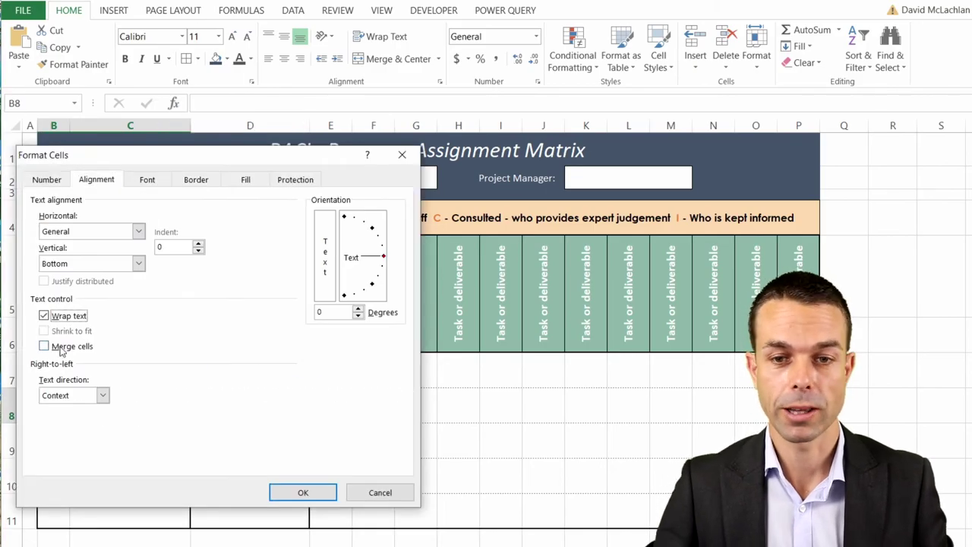
left_click(44, 342)
left_click(297, 490)
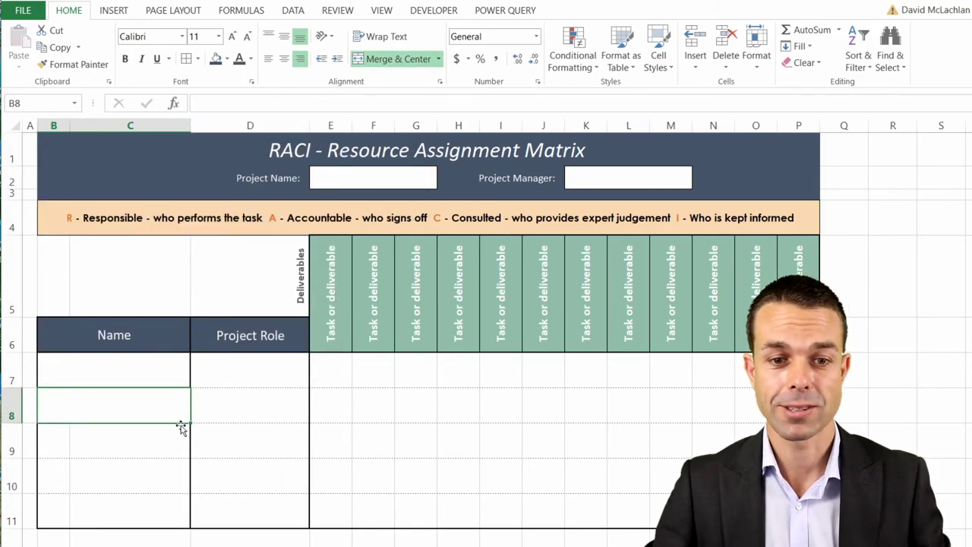
left_click_drag(190, 422, 182, 524)
Hide the worksheet gridlines from the View settings
left_click(126, 512)
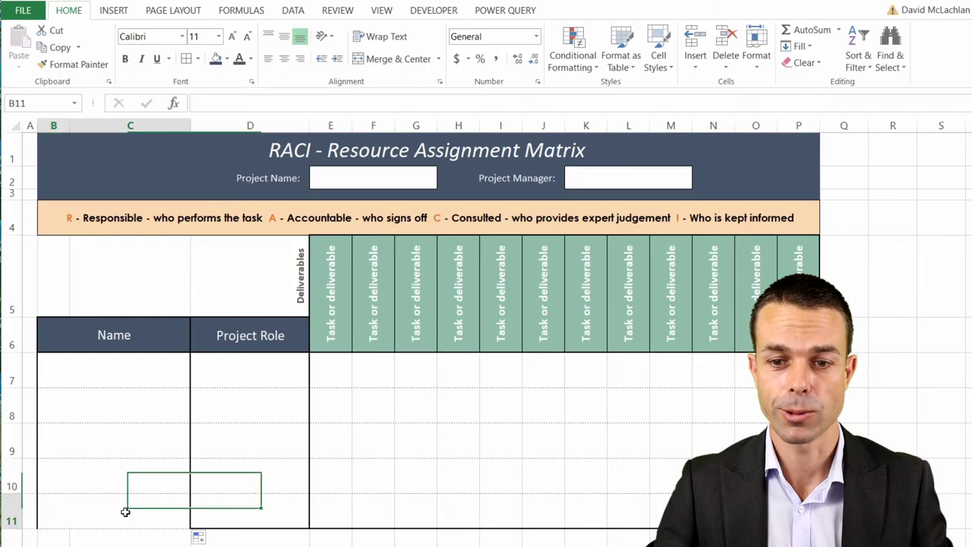
left_click(198, 59)
left_click(304, 429)
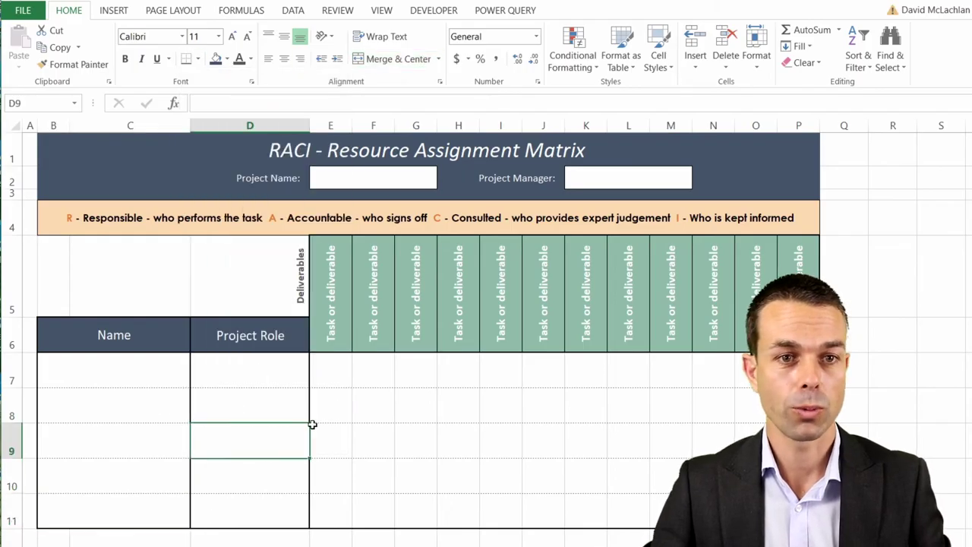
left_click(382, 10)
left_click(177, 60)
left_click(529, 421)
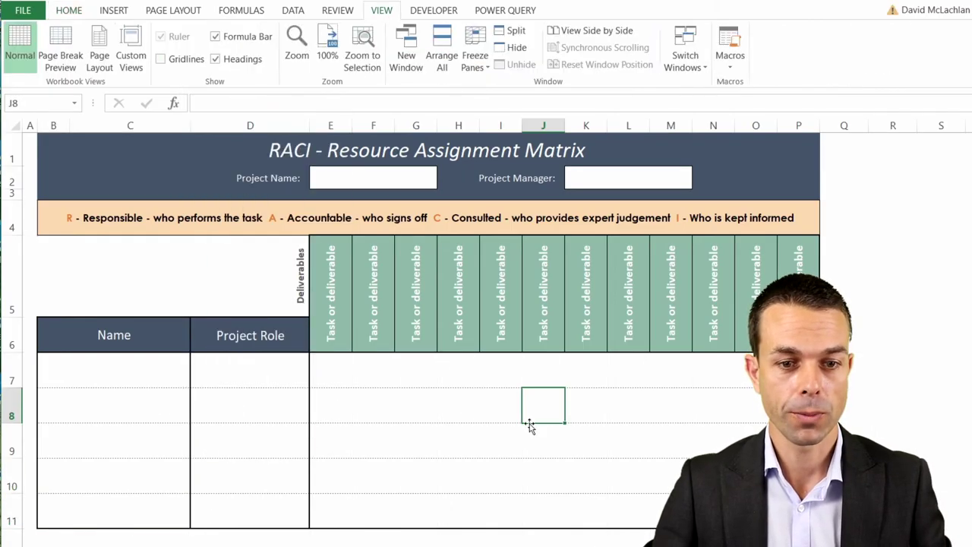
Give E7:N11 grey dotted inner borders through More Borders
left_click_drag(327, 377, 695, 516)
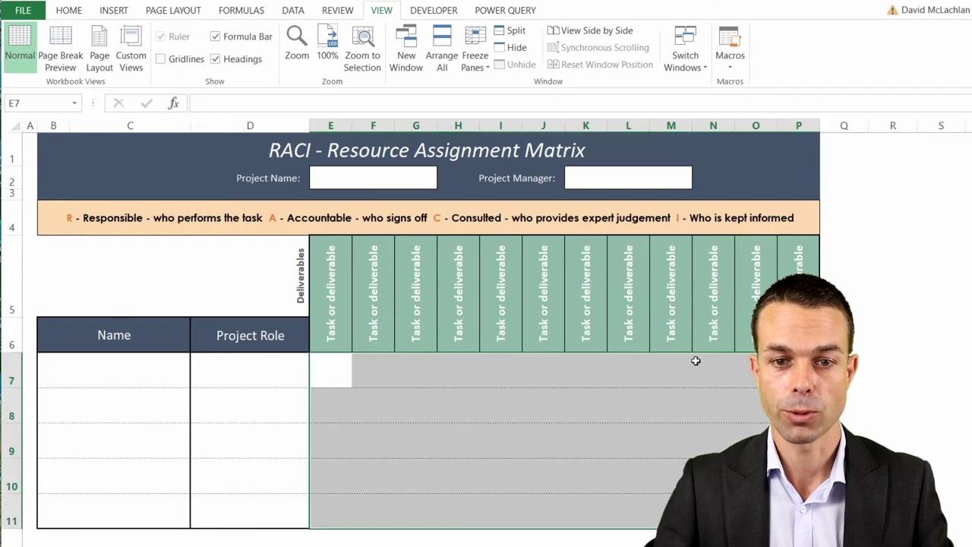
left_click(69, 11)
left_click(198, 59)
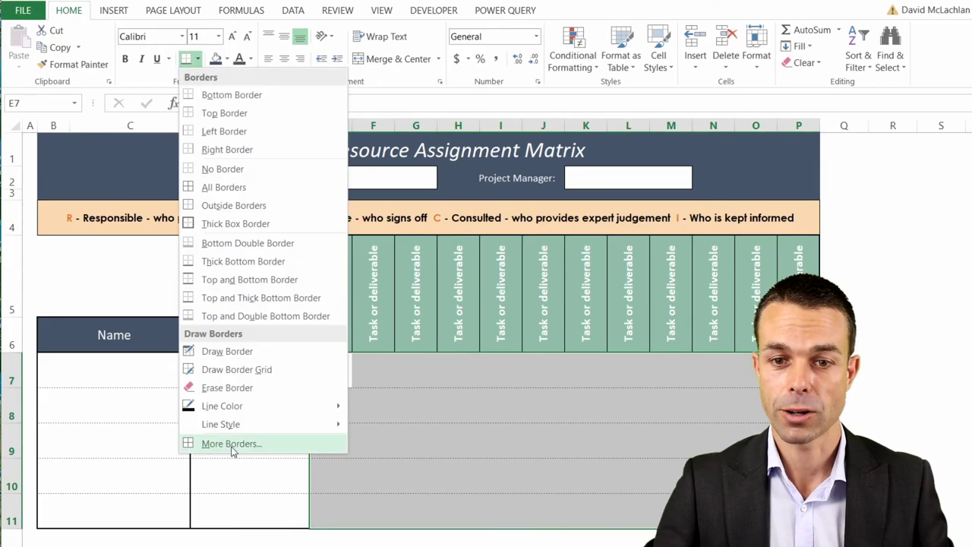
left_click(220, 443)
left_click(454, 300)
left_click(514, 337)
left_click(457, 403)
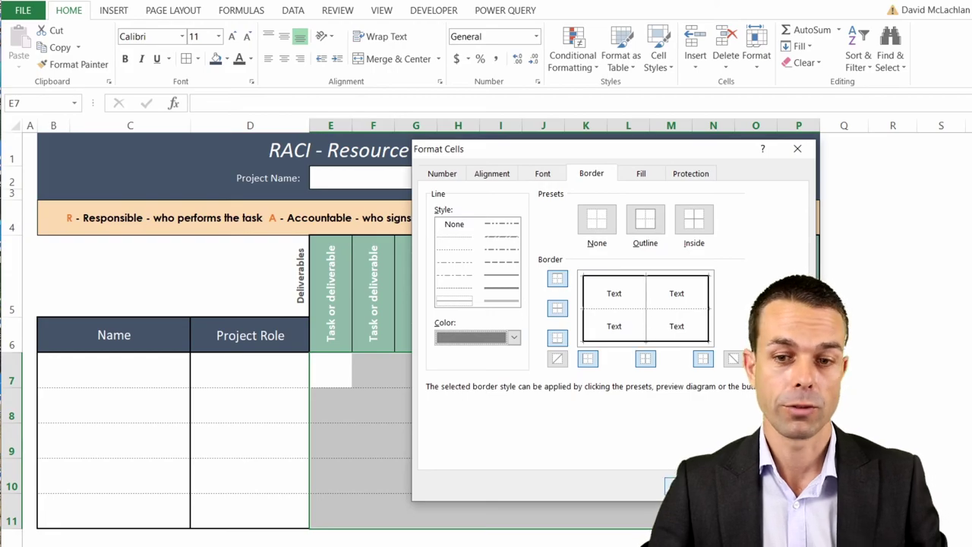
key("Return")
left_click(476, 446)
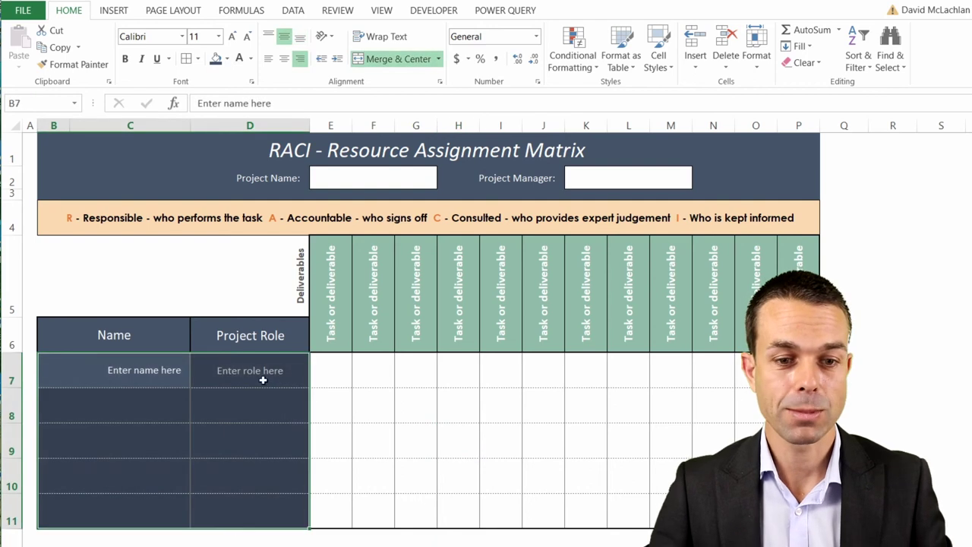
Enter four team member names down the Name column starting at B7
left_click(172, 383)
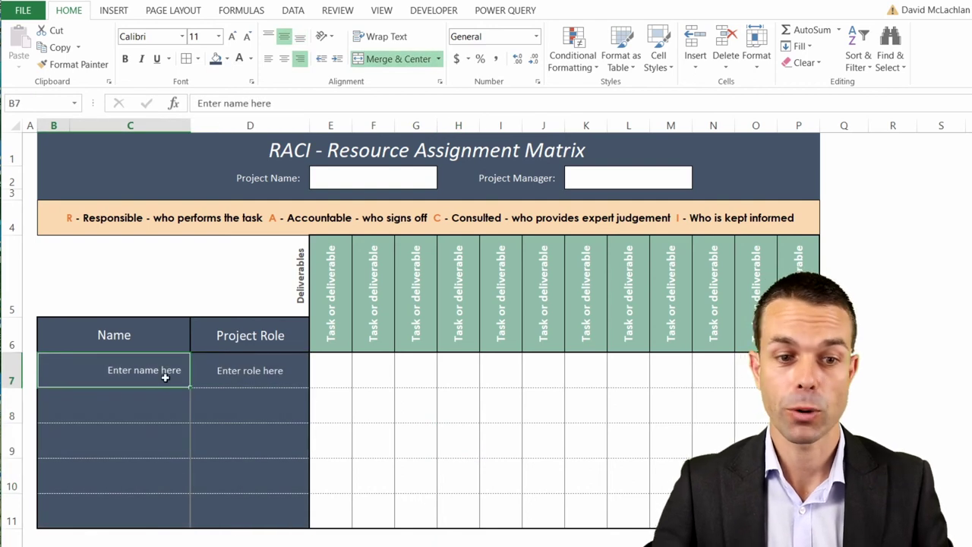
type("Jomnes")
key("Return")
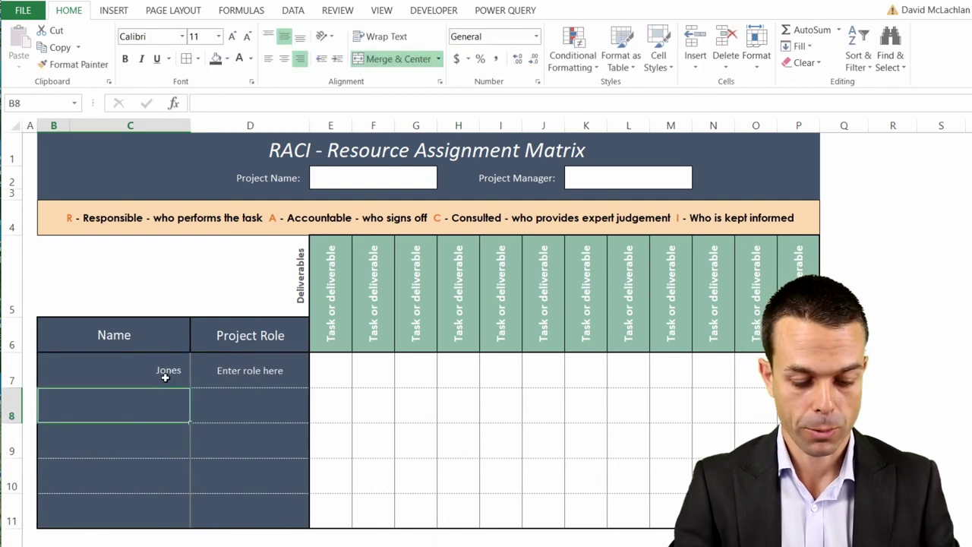
type("Billy")
key("Return")
type("Tommy")
key("Return")
type("Anne")
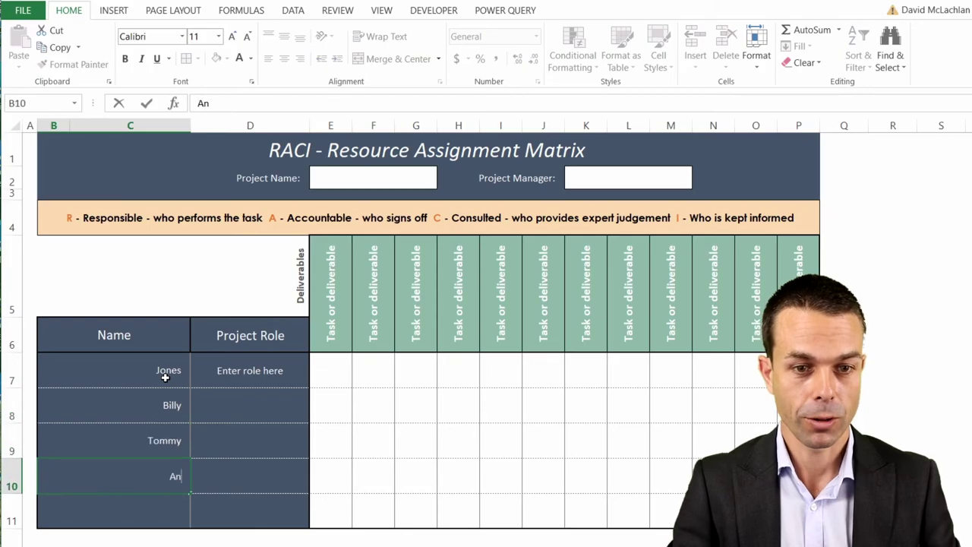
key("Tab")
Type roles Project Manager, Business Analyst, Executive Sponsor and Developer into D7:D10
key("Up")
key("Up")
key("Up")
type("Project Role")
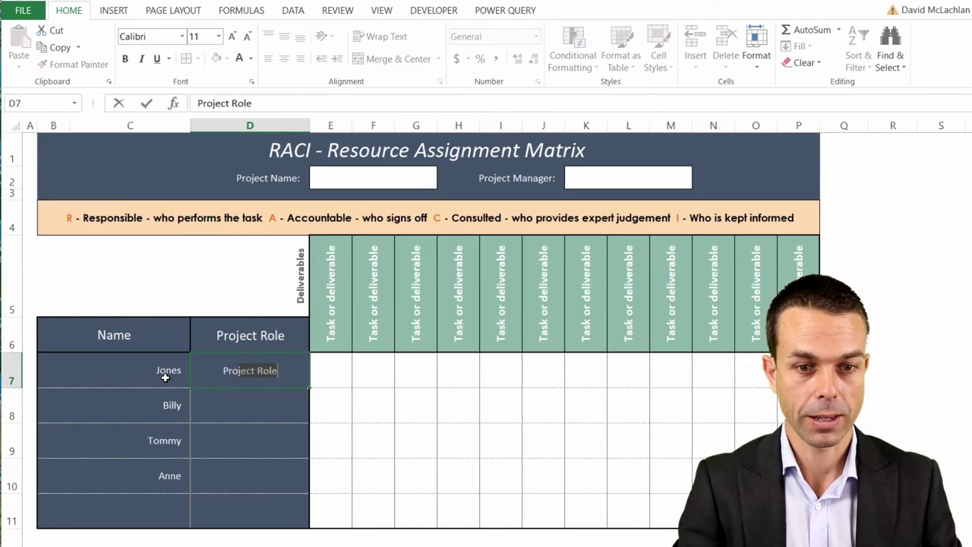
key("BackSpace")
key("BackSpace")
key("BackSpace")
key("BackSpace")
type("Manager")
key("Return")
type("Business Analy")
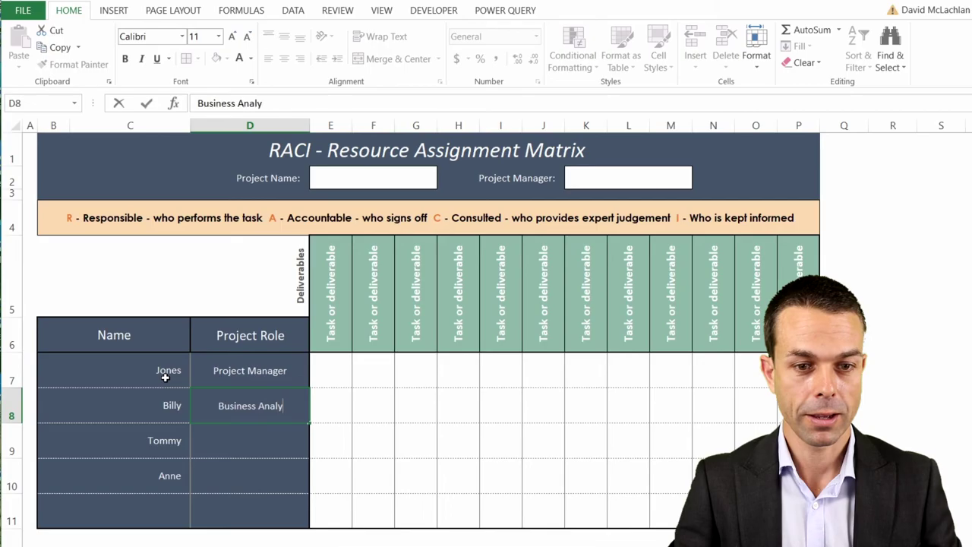
type("st")
key("Return")
type("Executive Sponsor")
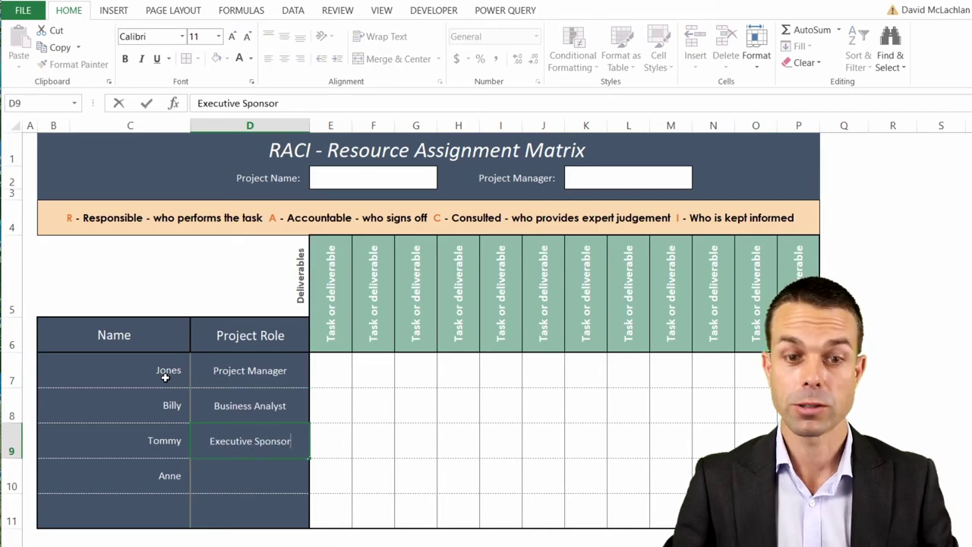
key("Return")
type("Developer")
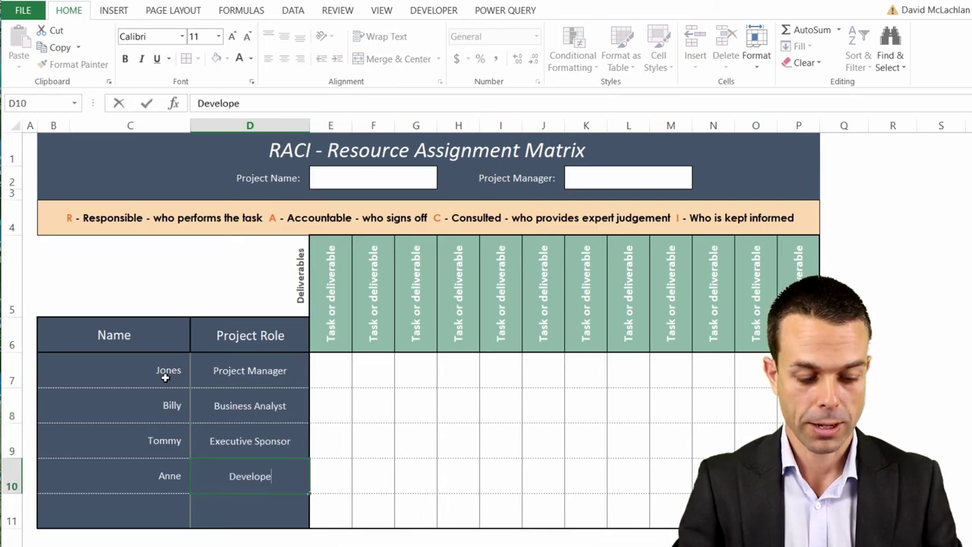
key("Return")
Select the whole assignment grid E7:P11
key("Up")
key("Up")
key("Up")
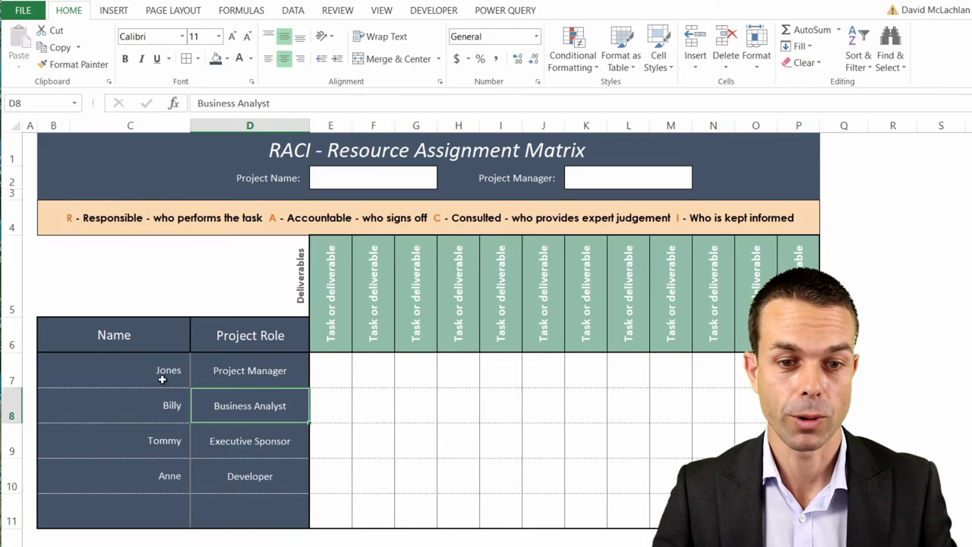
left_click(159, 371)
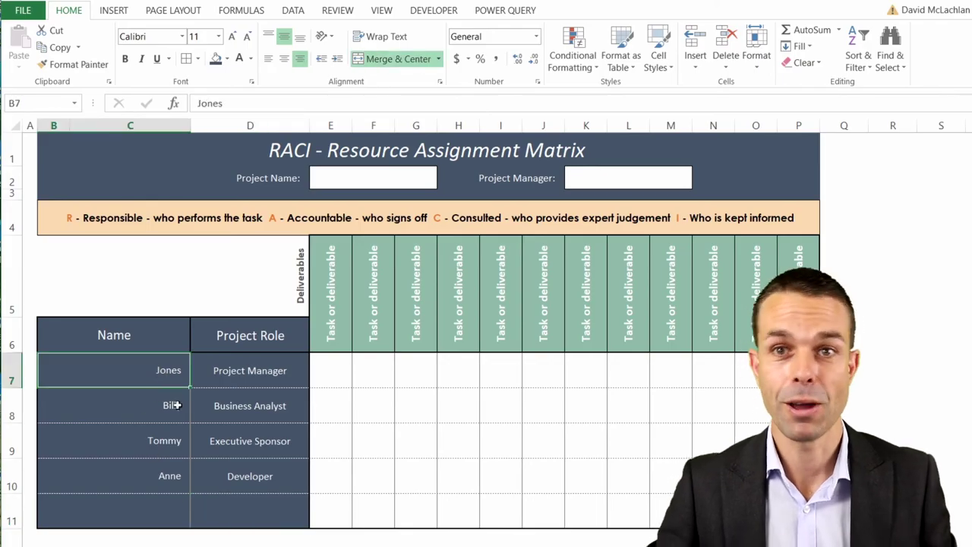
left_click(339, 373)
left_click_drag(339, 374, 798, 510)
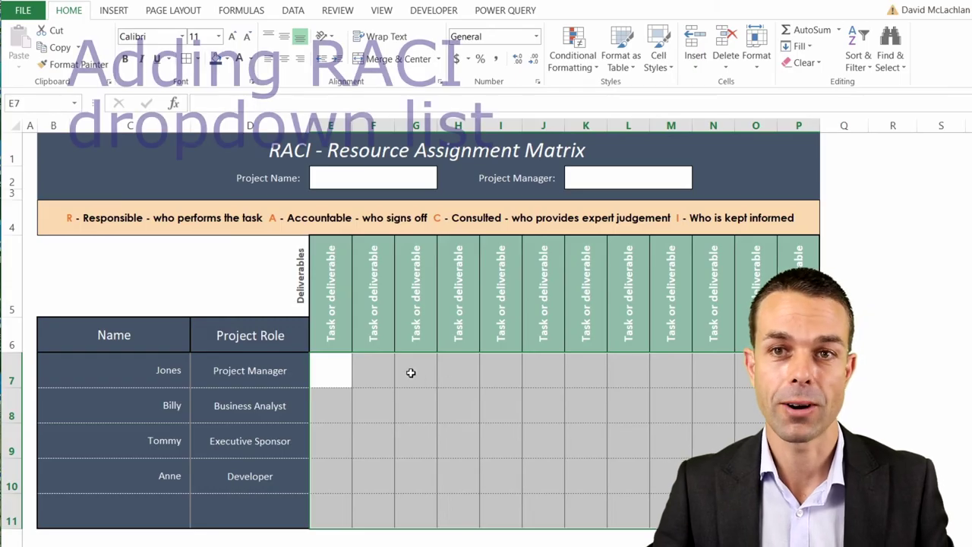
Resize row 12 and delete rows 13 to 16 below the matrix
scroll(143, 469, "down", 1)
left_click(143, 468)
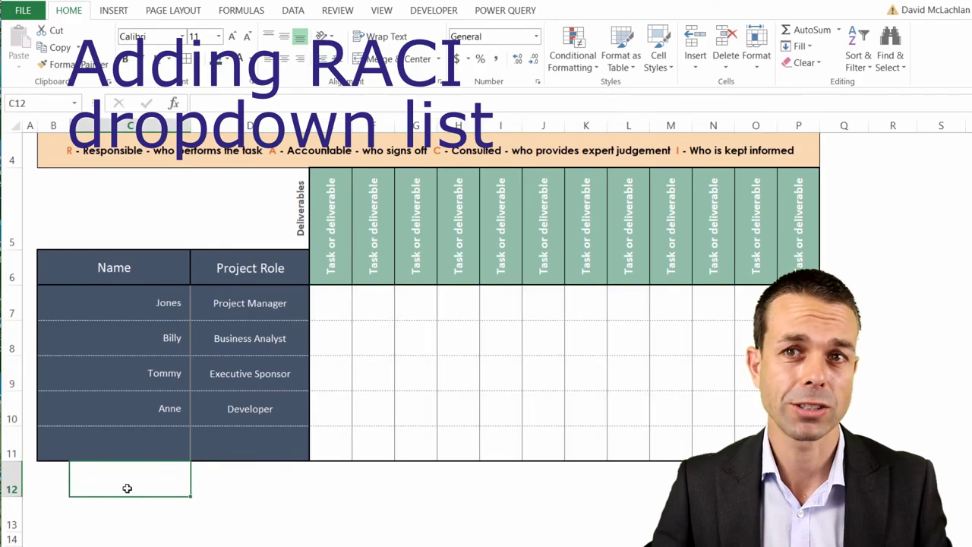
left_click(37, 492)
left_click_drag(13, 496, 10, 518)
left_click(11, 492)
scroll(11, 389, "down", 1)
left_click(10, 402, "shift")
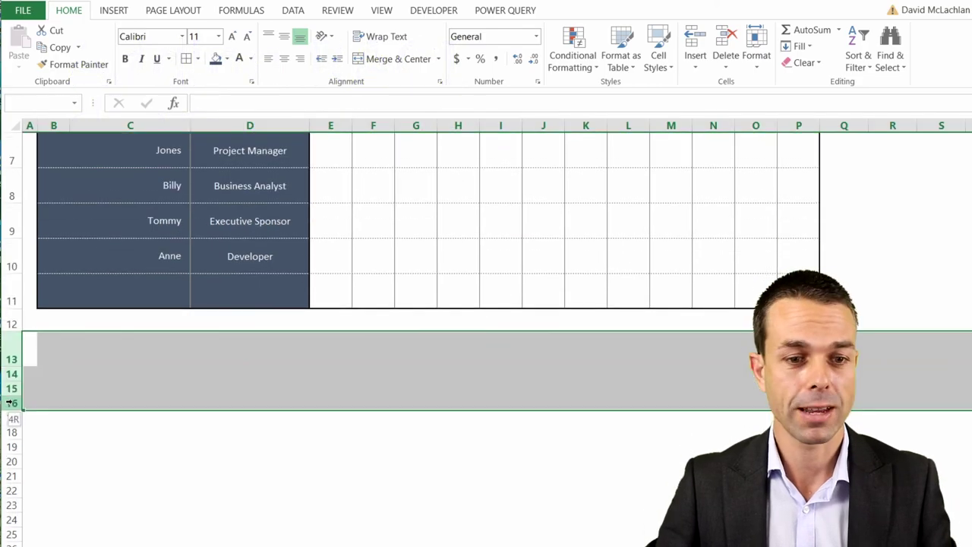
right_click(11, 353)
left_click(46, 477)
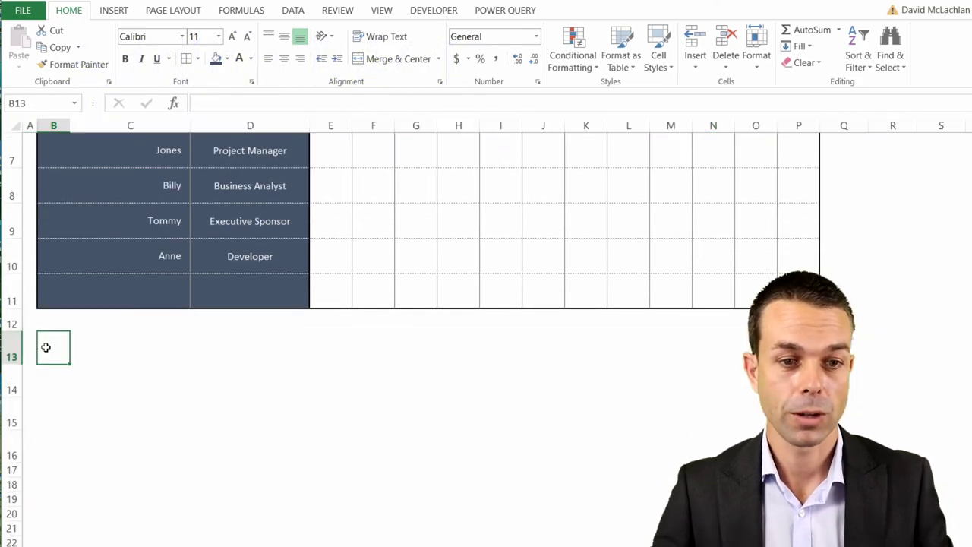
Add all borders to B13:B16 and enter the letters R, A, C, I
left_click(53, 450, "shift")
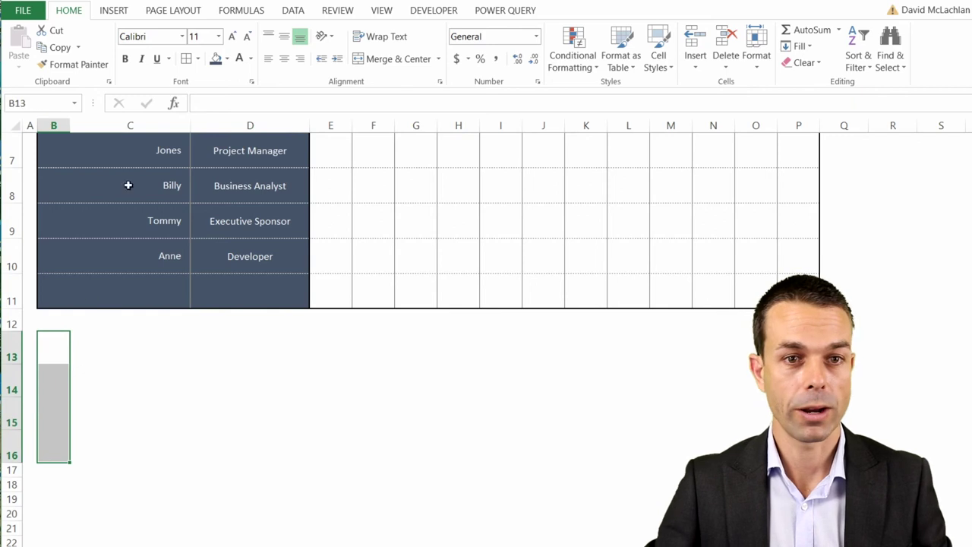
left_click(197, 59)
left_click(213, 185)
left_click(54, 340)
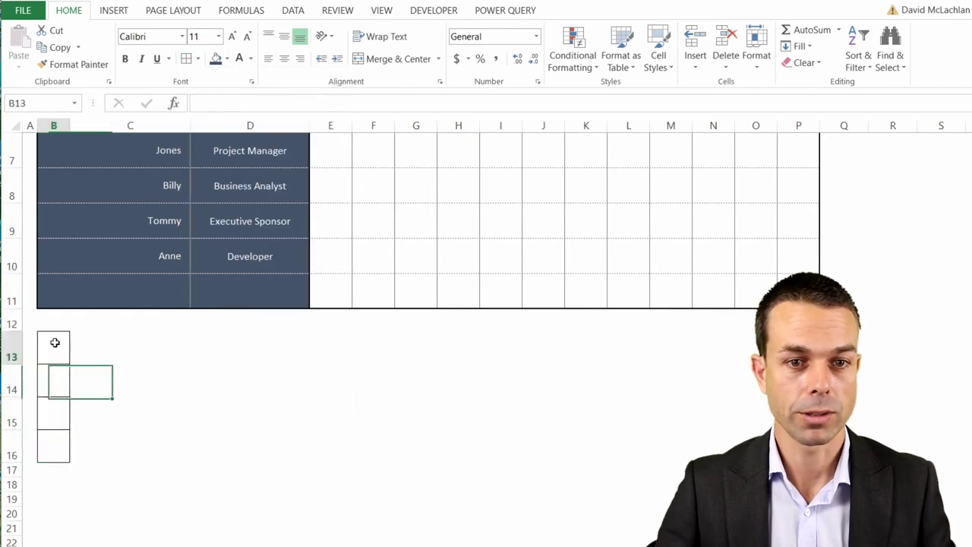
type("R")
key("Return")
type("A")
key("Return")
type("C")
key("Return")
type("I")
key("Return")
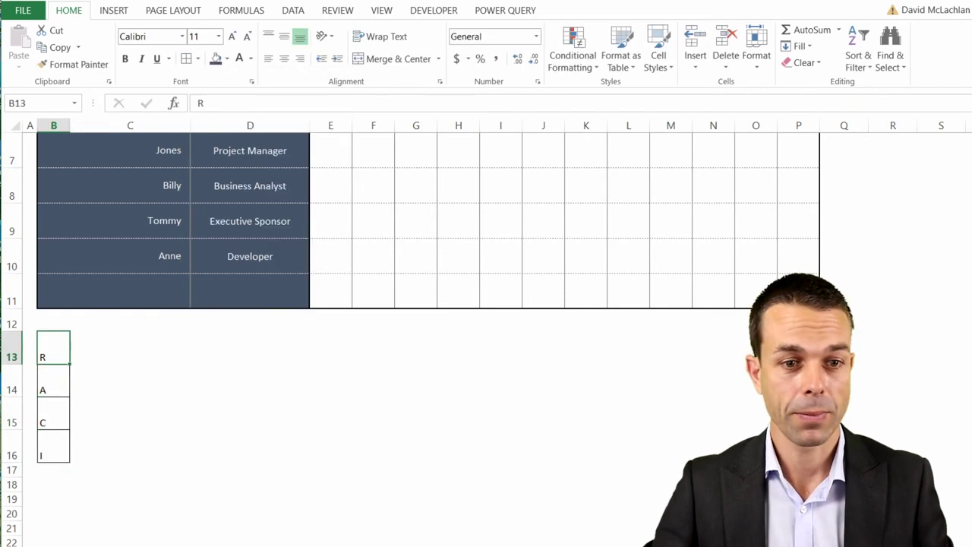
Centre the key letters both ways at size 16 with a new font colour
left_click(284, 58)
left_click(284, 36)
left_click(232, 37)
left_click(232, 36)
left_click(232, 36)
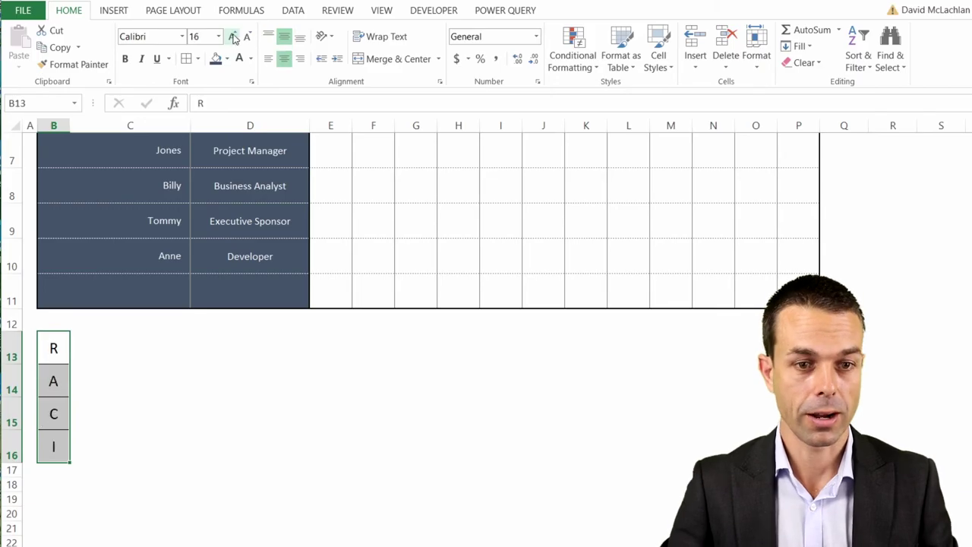
left_click(250, 59)
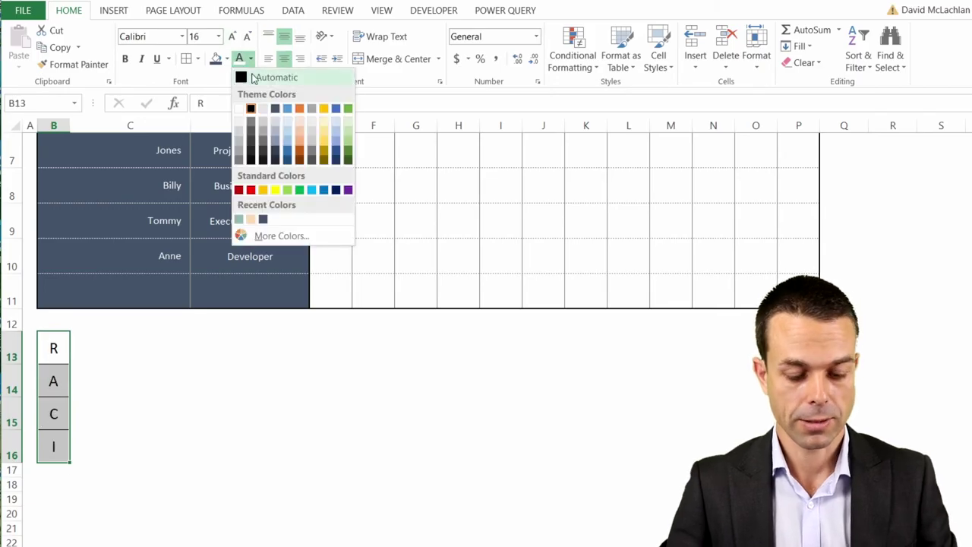
left_click(254, 131)
Fill R pale yellow, A light blue, C light peach and I light green
left_click(66, 336)
left_click(226, 59)
left_click(274, 121)
key("Return")
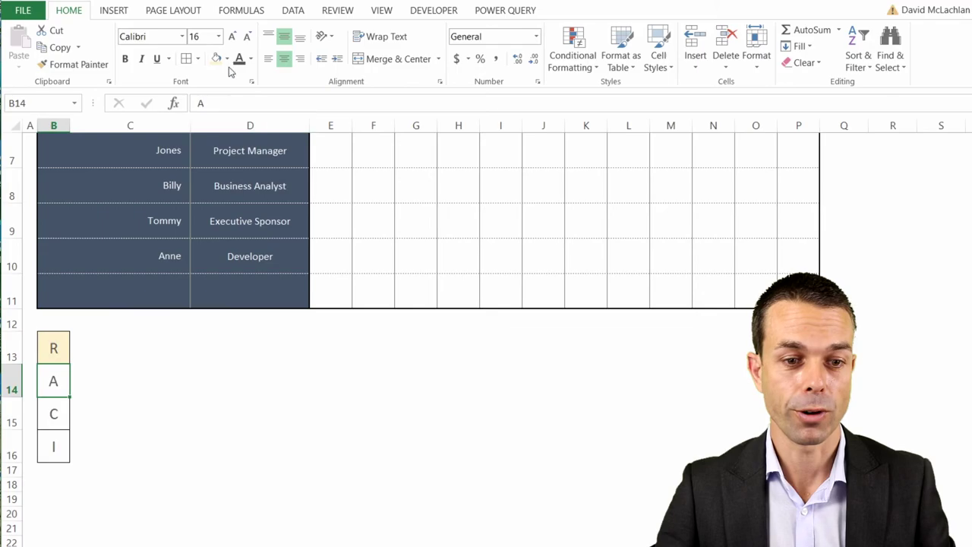
left_click(227, 59)
left_click(263, 120)
key("Return")
left_click(225, 59)
left_click(276, 105)
left_click(48, 448)
left_click(226, 58)
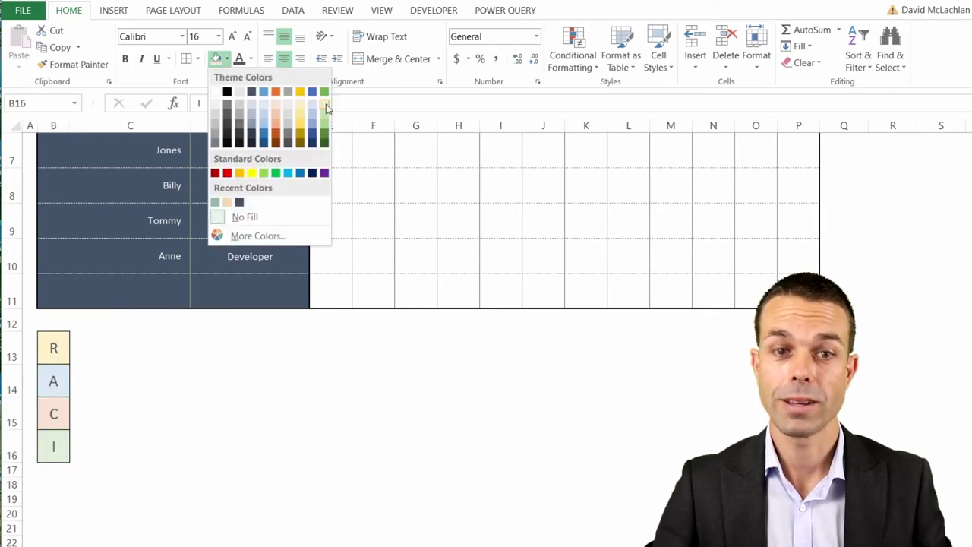
left_click(325, 106)
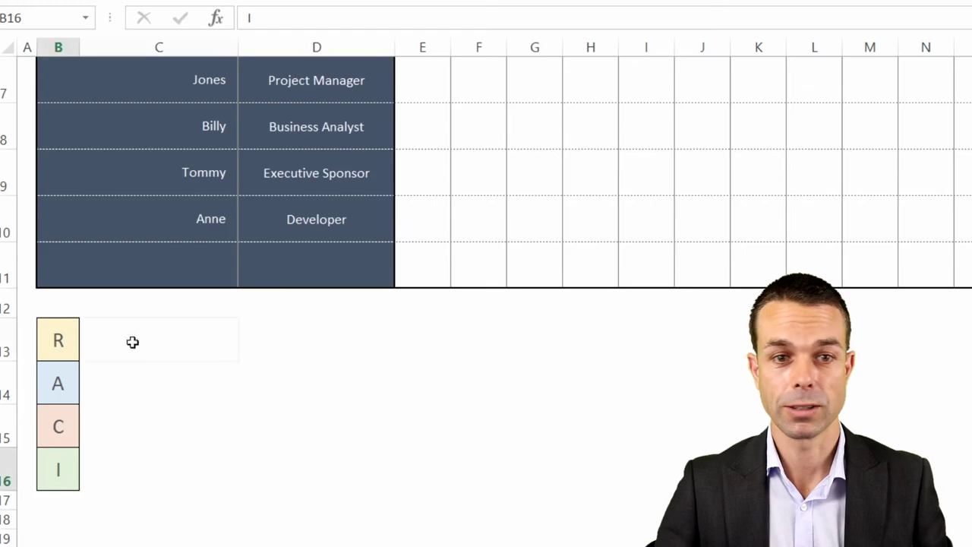
Paste the Responsible, Accountable, Consulted, Informed descriptions into C13:C16 and reselect B13:B16
left_click(132, 342)
type("Responsible - who performs the task Accountable - who signs off Consulted - who provides expert judgement Informed - who is kept informed")
left_click(219, 425)
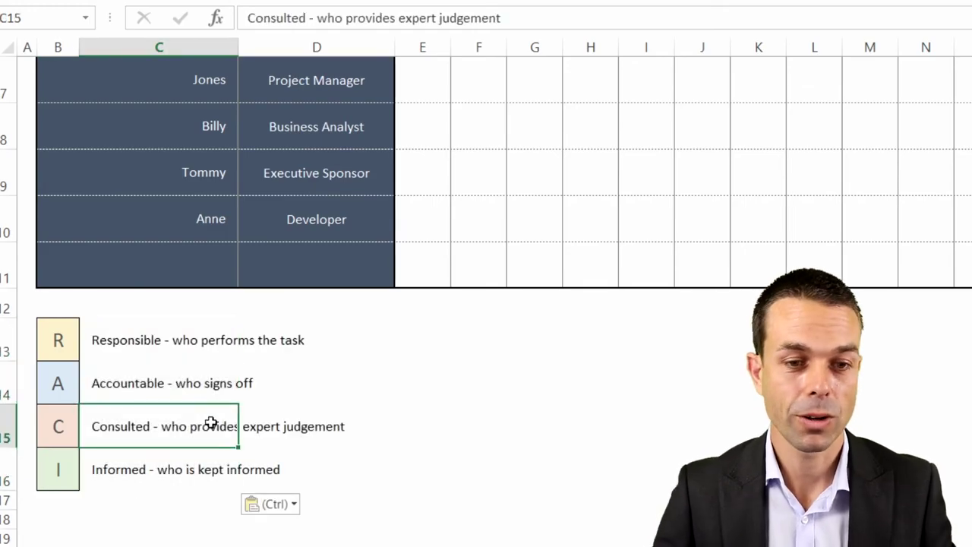
left_click(130, 507)
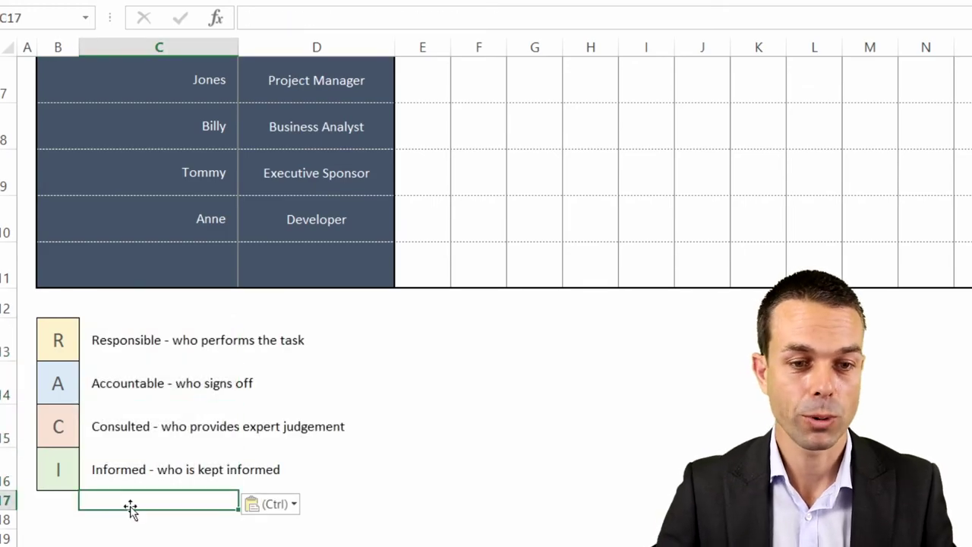
left_click(122, 344)
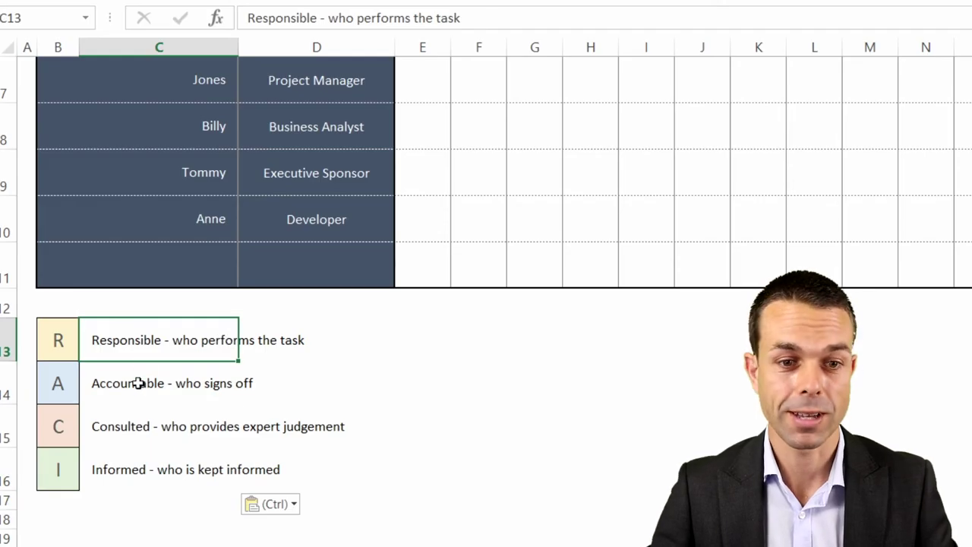
left_click(138, 383)
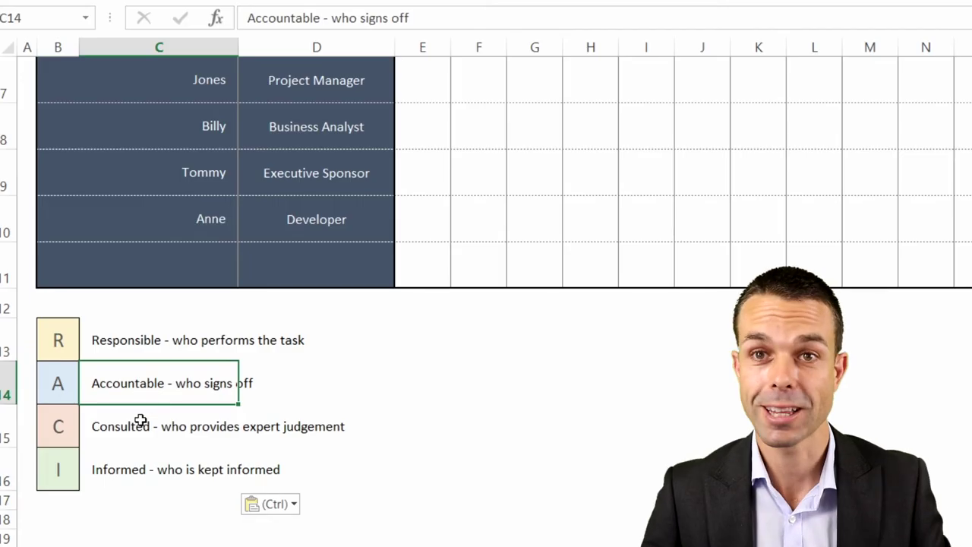
key("Down")
key("Down")
key("Down")
left_click_drag(59, 329, 61, 471)
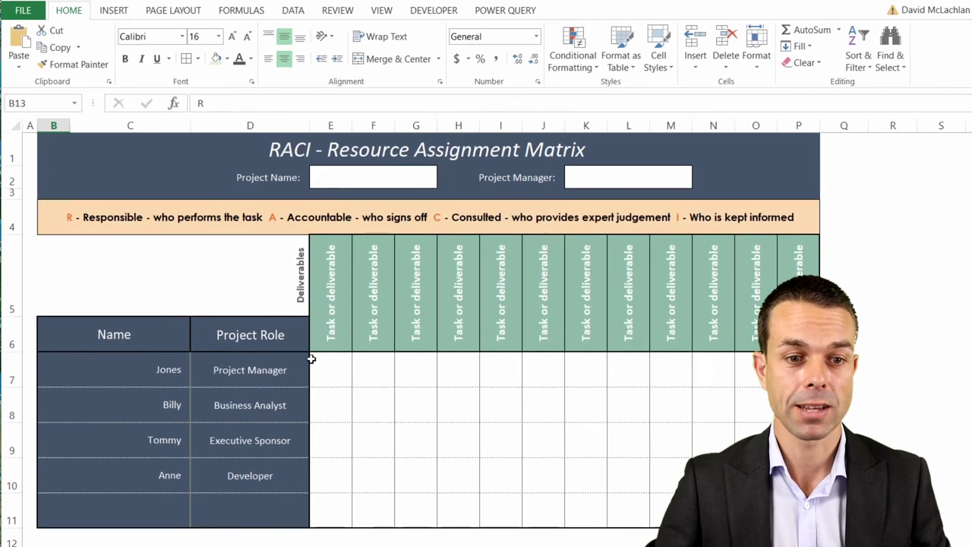
Apply List data validation to E7:P11 with source =$B$13:$B$16
left_click(311, 358)
scroll(380, 357, "down", 1)
left_click_drag(331, 302, 797, 444)
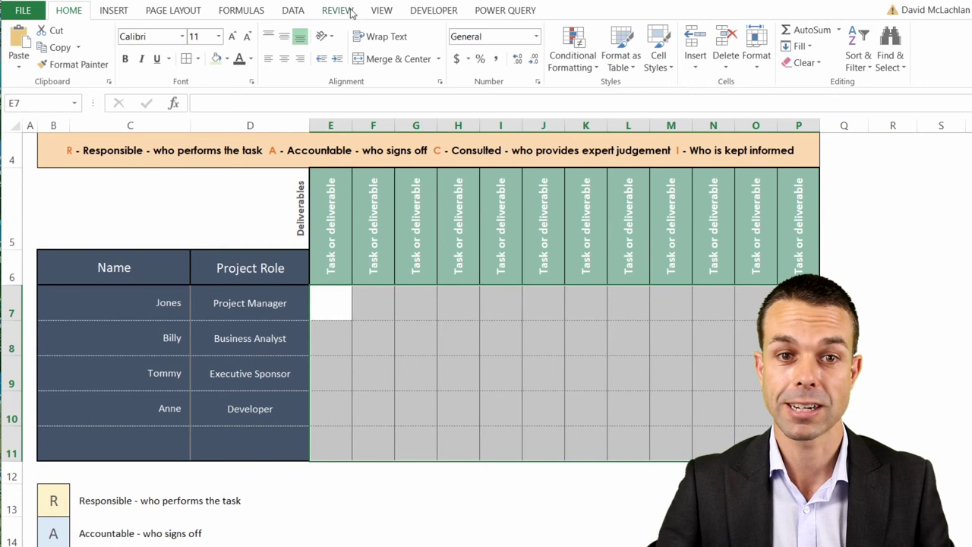
left_click(293, 11)
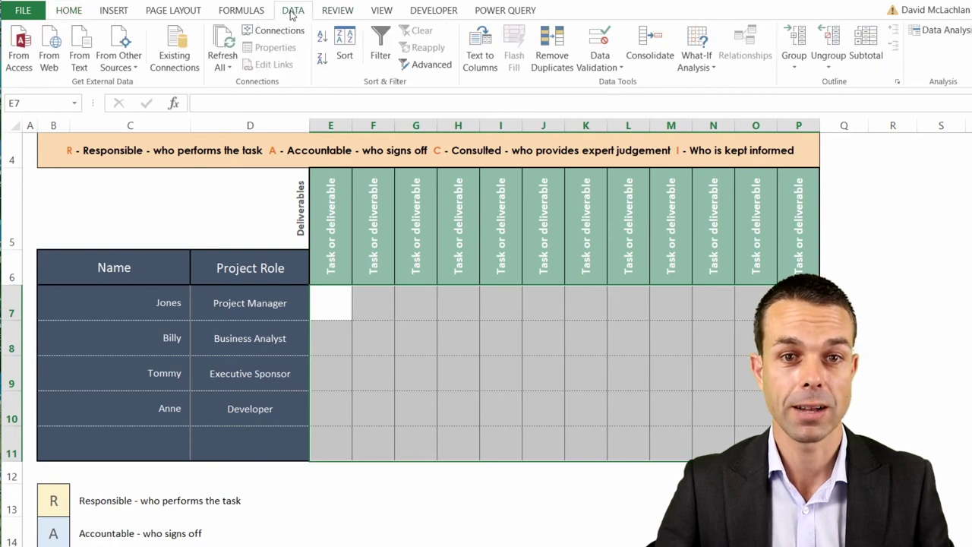
left_click(611, 70)
left_click(630, 84)
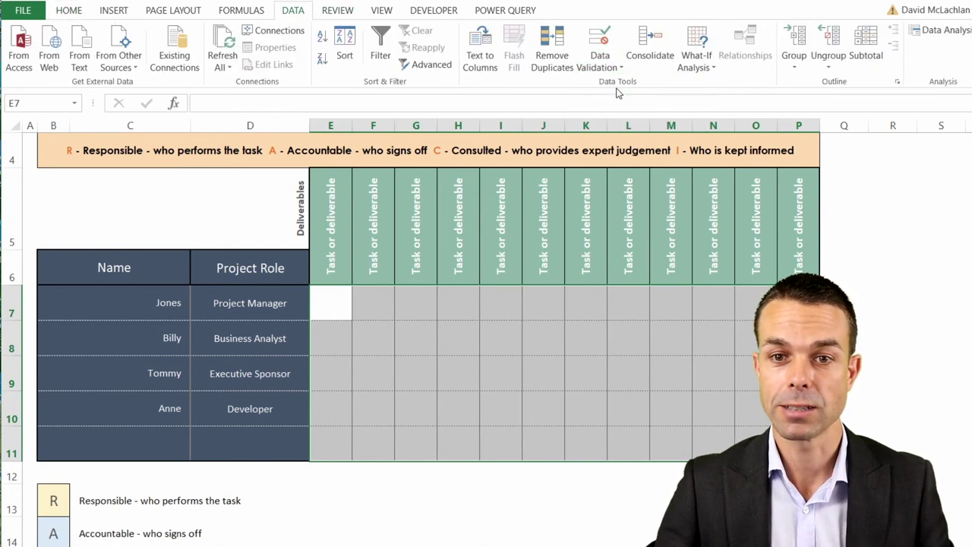
left_click(563, 284)
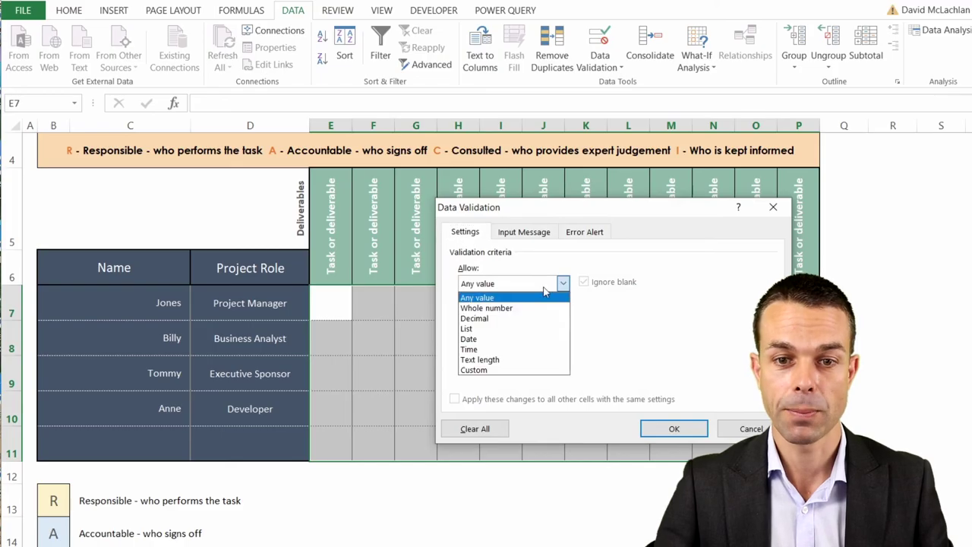
left_click(498, 327)
left_click(500, 349)
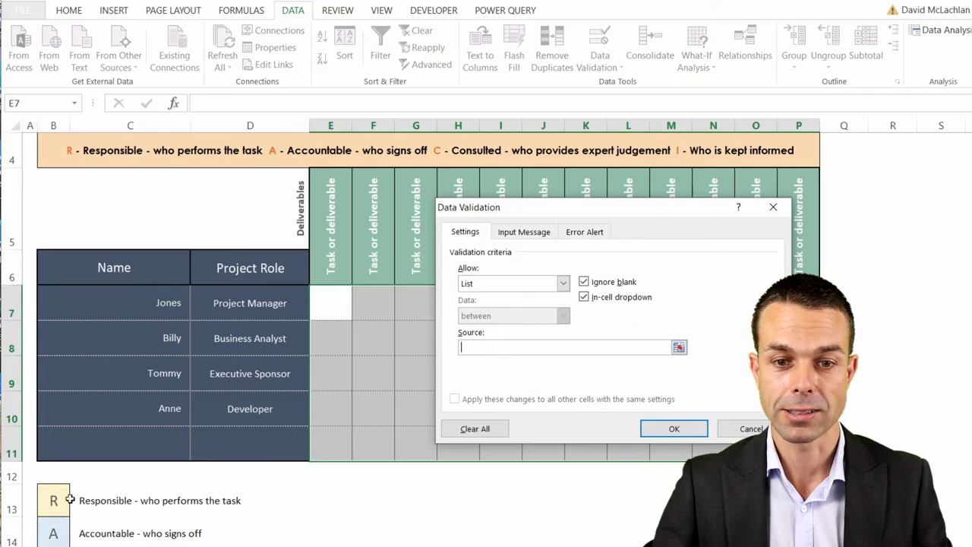
left_click_drag(69, 499, 67, 448)
scroll(68, 499, "down", 1)
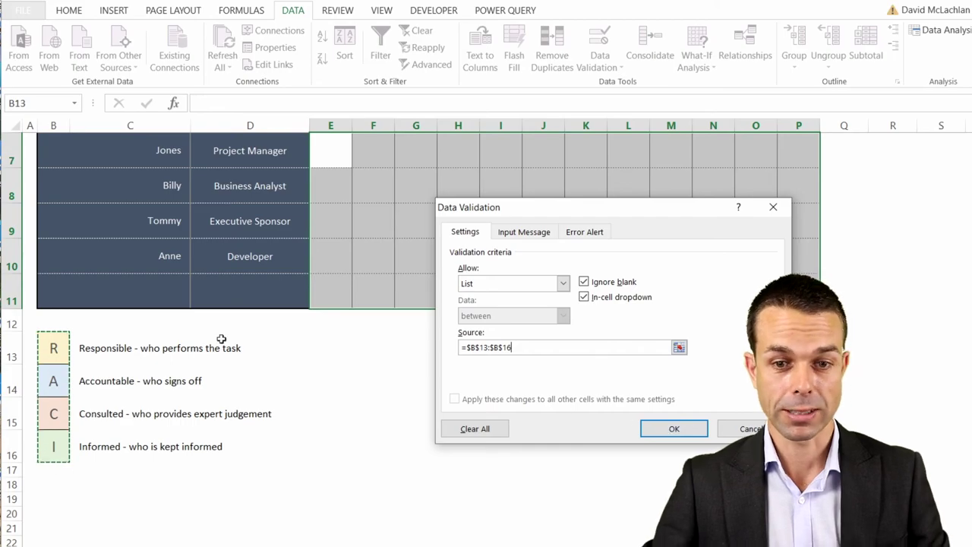
Confirm the R/A/C/I validation and choose A in G8 from its dropdown
left_click(673, 428)
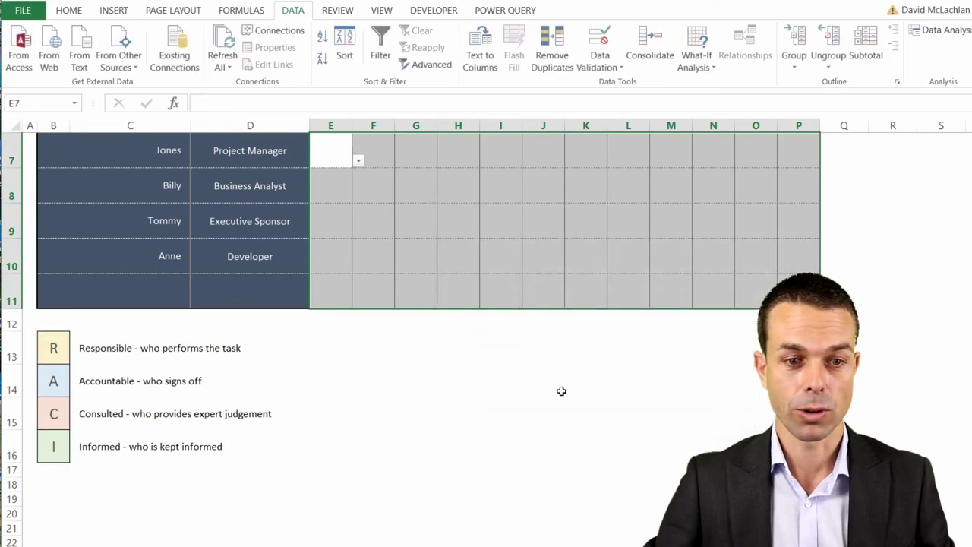
scroll(513, 354, "up", 2)
left_click(427, 401)
scroll(444, 403, "down", 1)
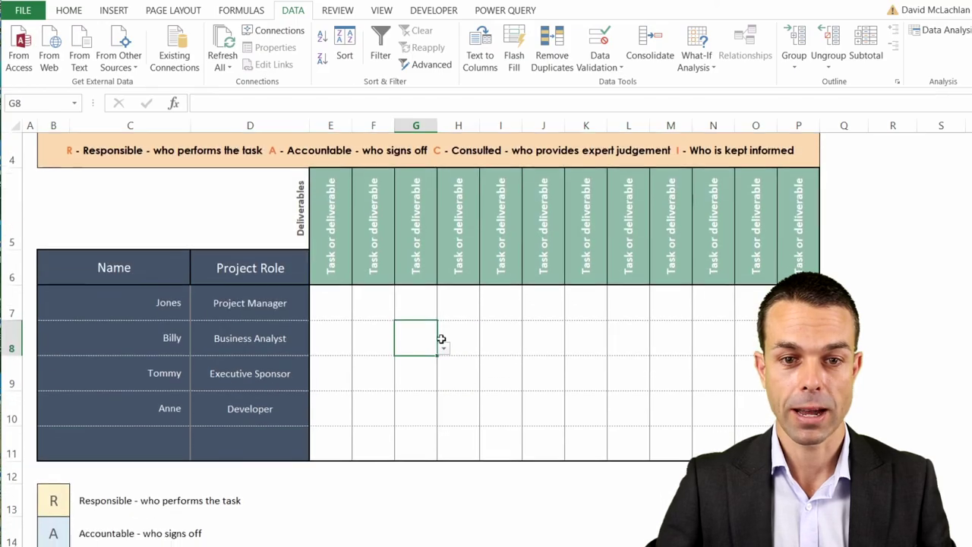
left_click(443, 348)
left_click(429, 370)
key("Right")
key("Right")
key("Right")
key("Right")
key("Right")
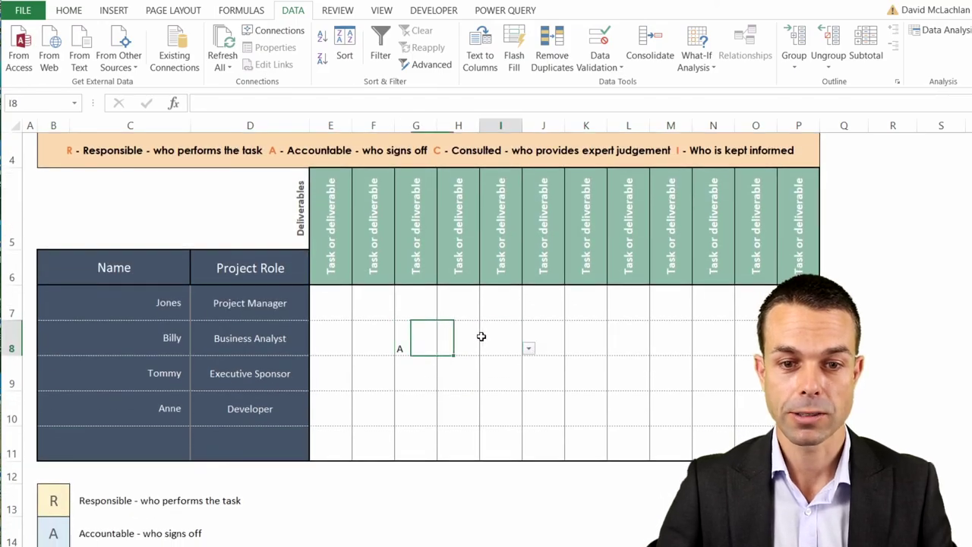
Choose R in I8 from its dropdown, then select the grid E7:P11
key("Down")
left_click(458, 332)
left_click(505, 339)
left_click(529, 348)
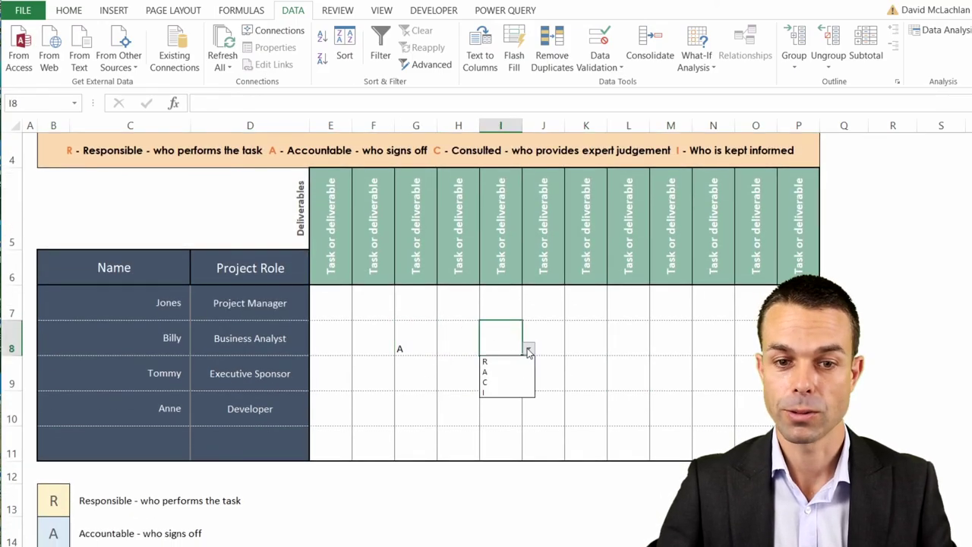
left_click(507, 362)
left_click(637, 378)
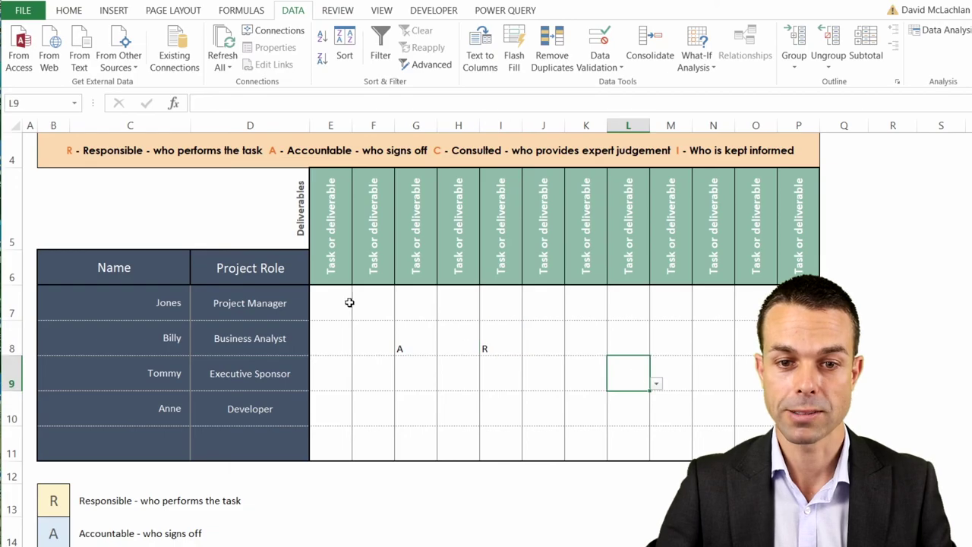
left_click_drag(349, 302, 797, 444)
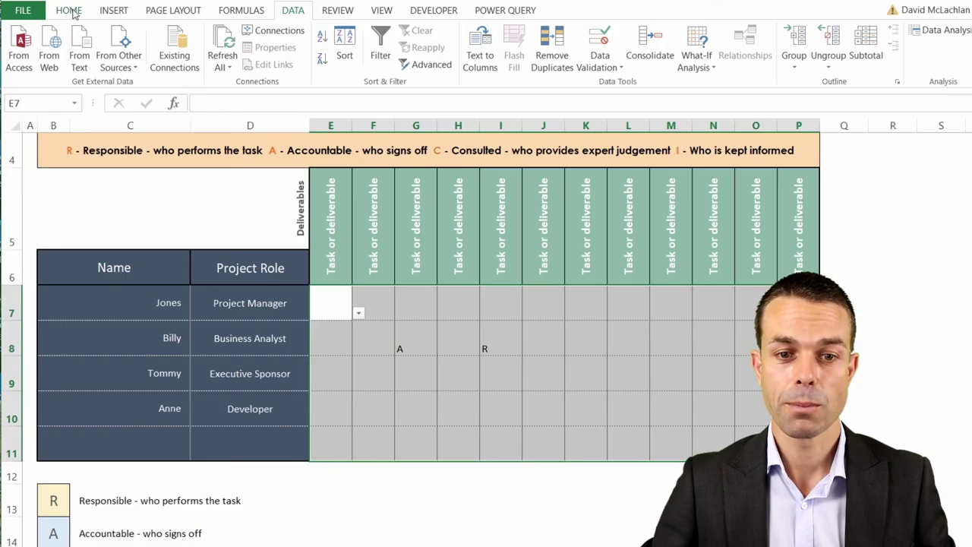
left_click(70, 11)
Centre E7:P11 entries vertically and horizontally and enlarge the text to 18 pt
left_click(287, 43)
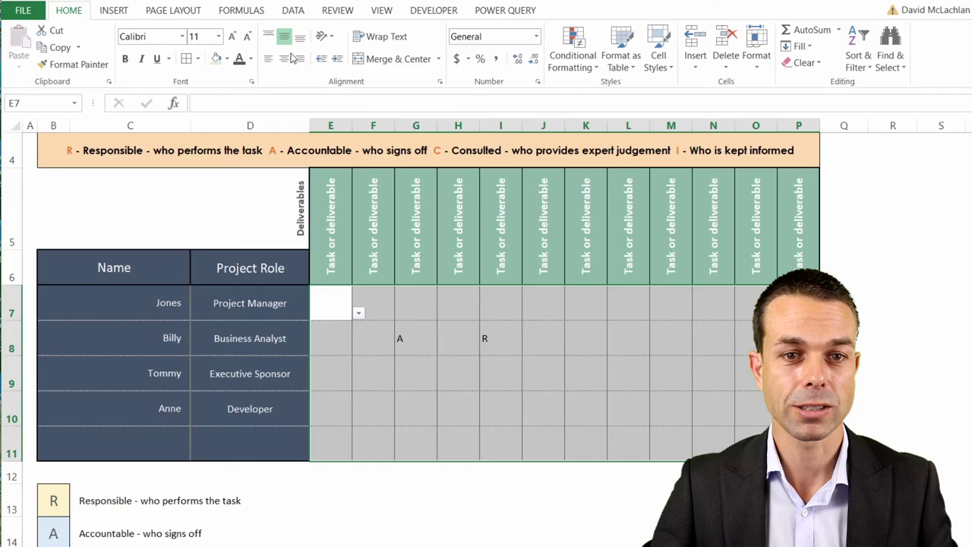
left_click(285, 62)
left_click(232, 36)
left_click(233, 37)
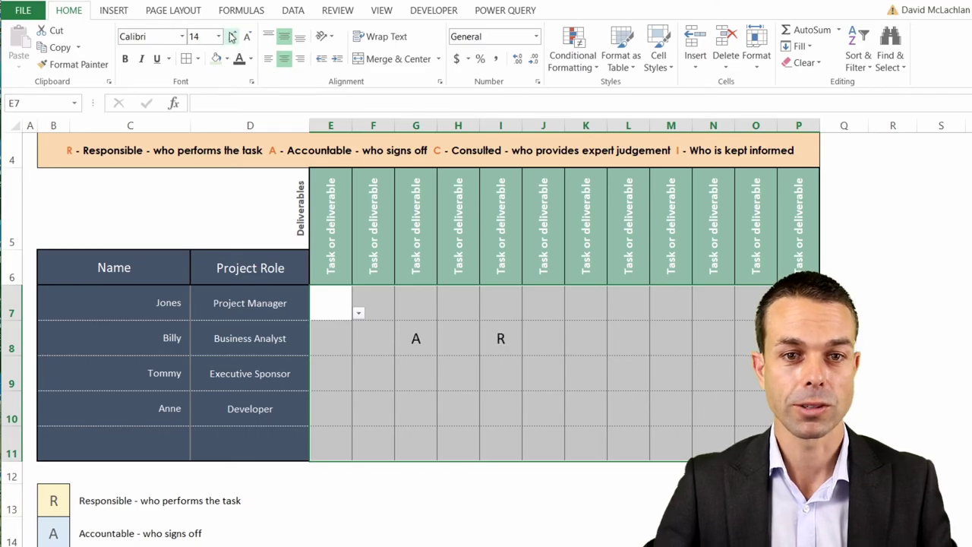
left_click(232, 36)
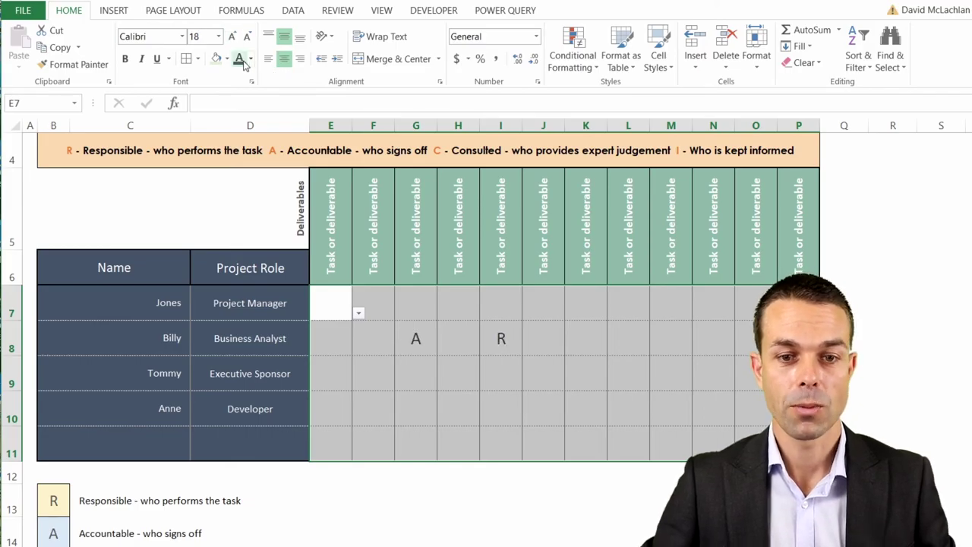
left_click(250, 59)
key("Escape")
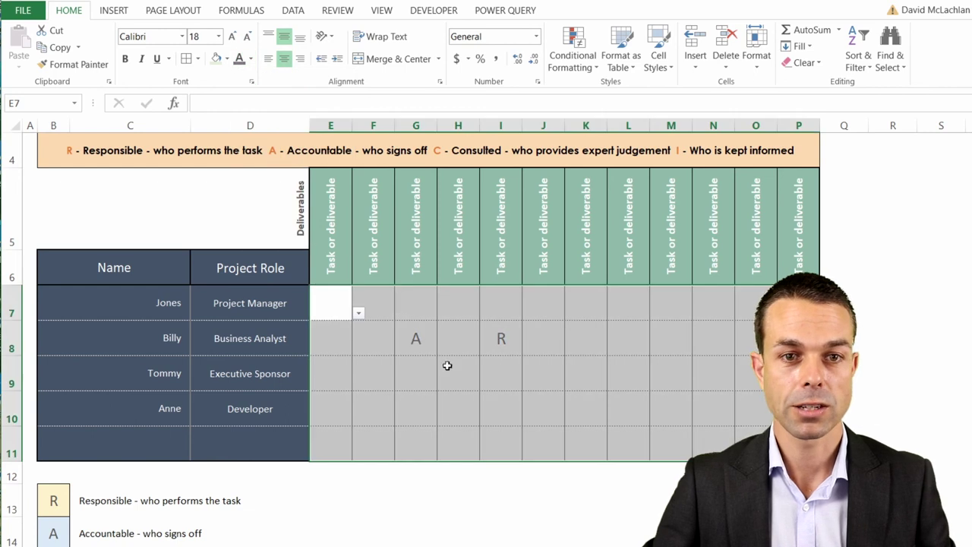
Reselect the E7:P11 grid and check the enlarged R in I8
left_click(447, 365)
left_click(326, 305)
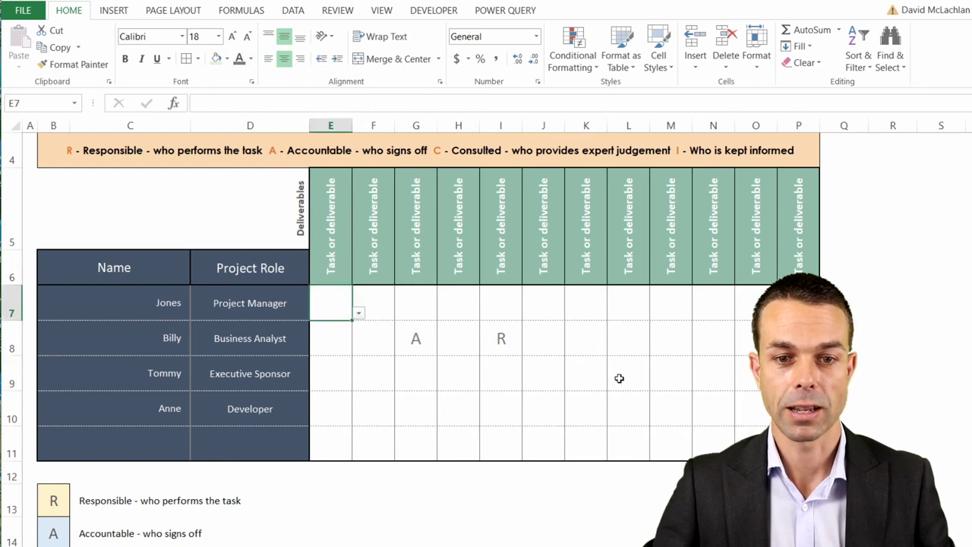
left_click_drag(330, 303, 797, 444)
left_click(490, 334)
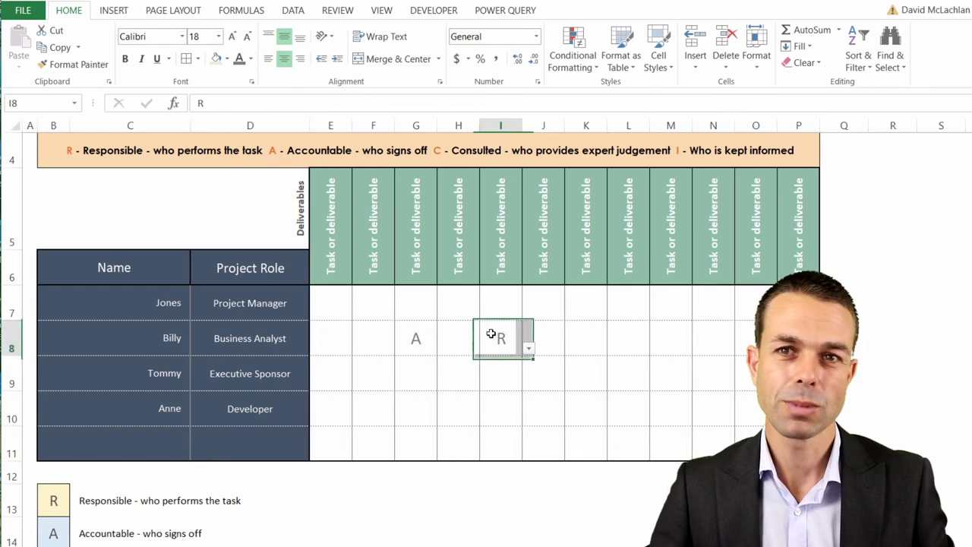
left_click(341, 305)
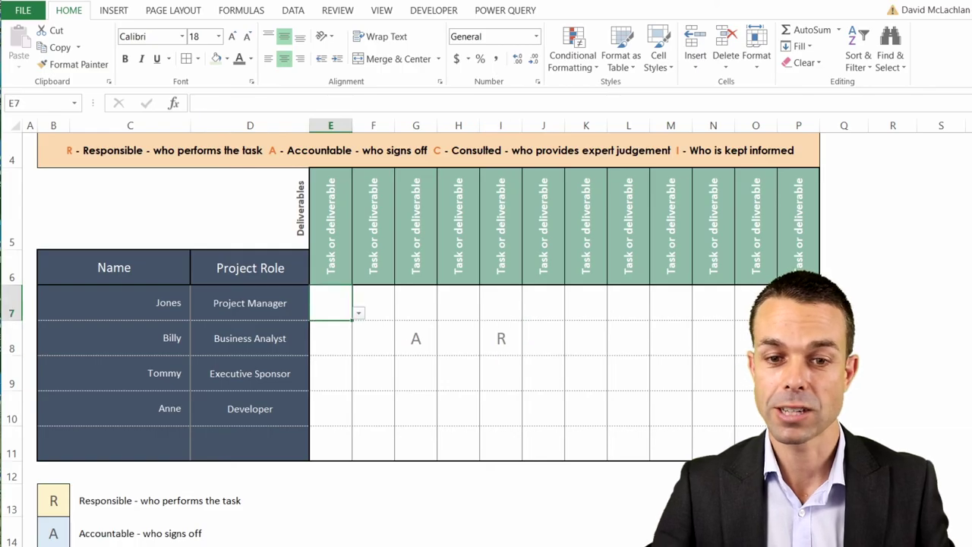
left_click_drag(340, 306, 797, 444)
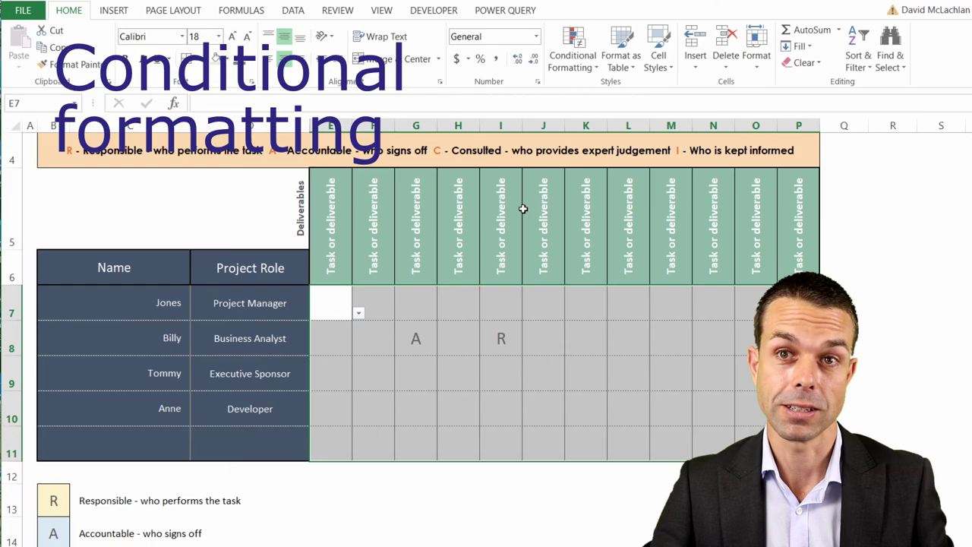
Create a new conditional formatting rule for cells containing the specific text R
left_click(574, 57)
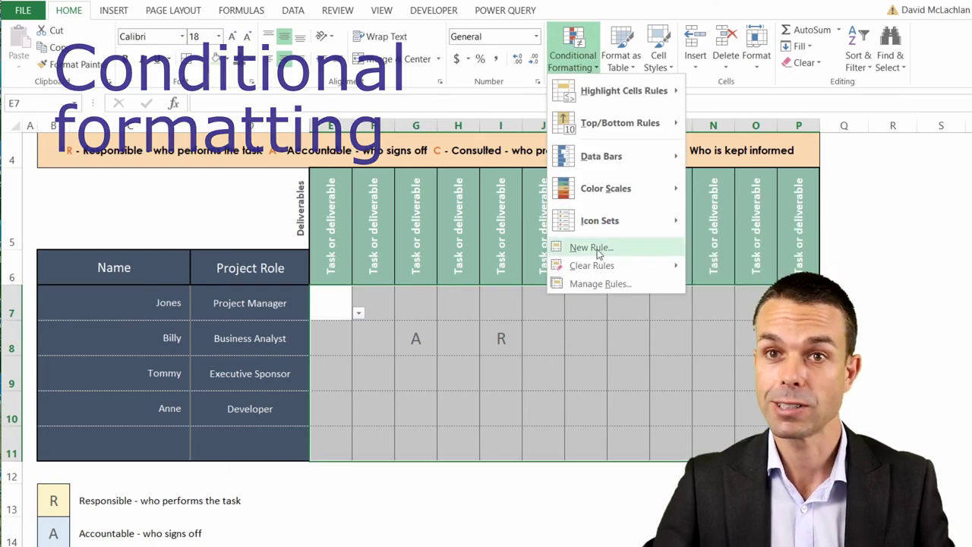
left_click(591, 247)
left_click_drag(575, 212, 187, 190)
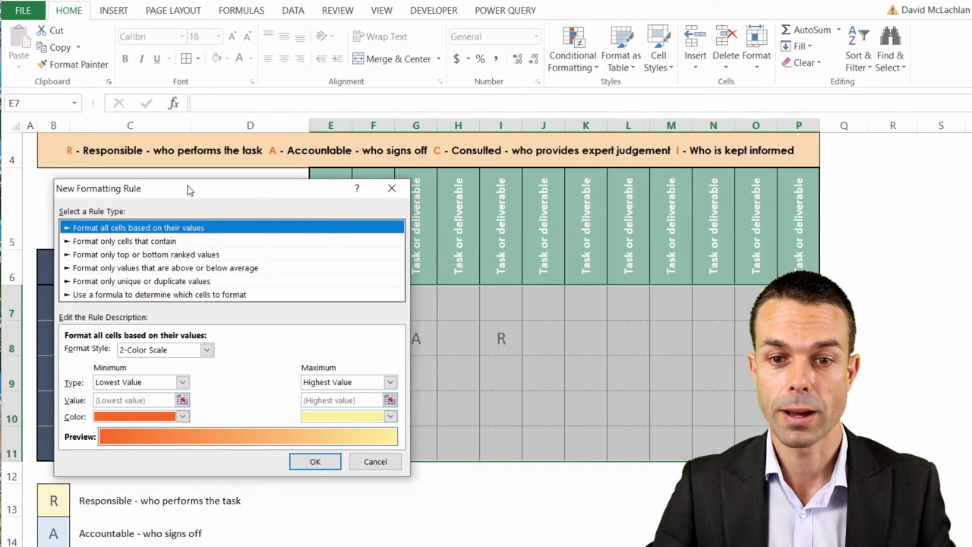
left_click(145, 240)
left_click(114, 351)
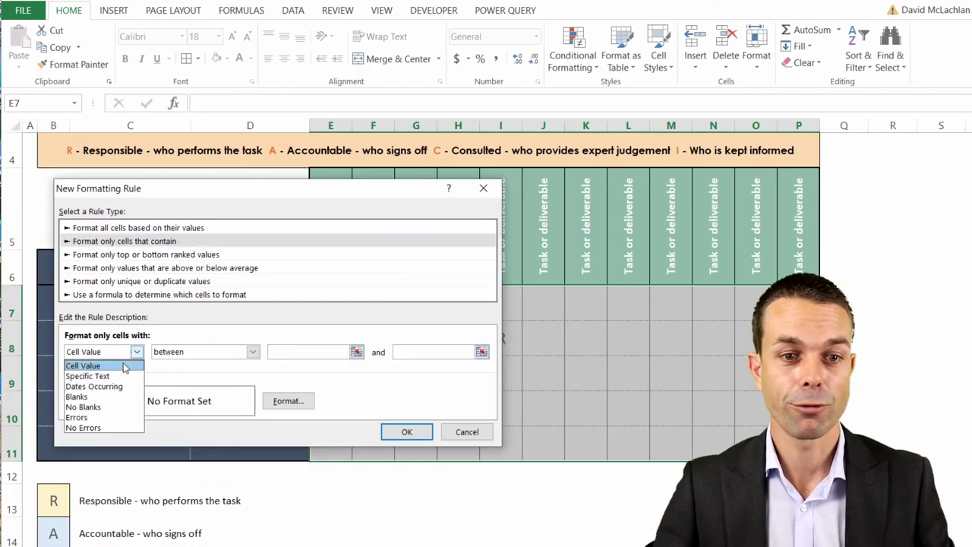
left_click(91, 368)
left_click(260, 351)
type("R")
Give R cells a light yellow fill and dark font, save the rule, then open Manage Rules
left_click(287, 402)
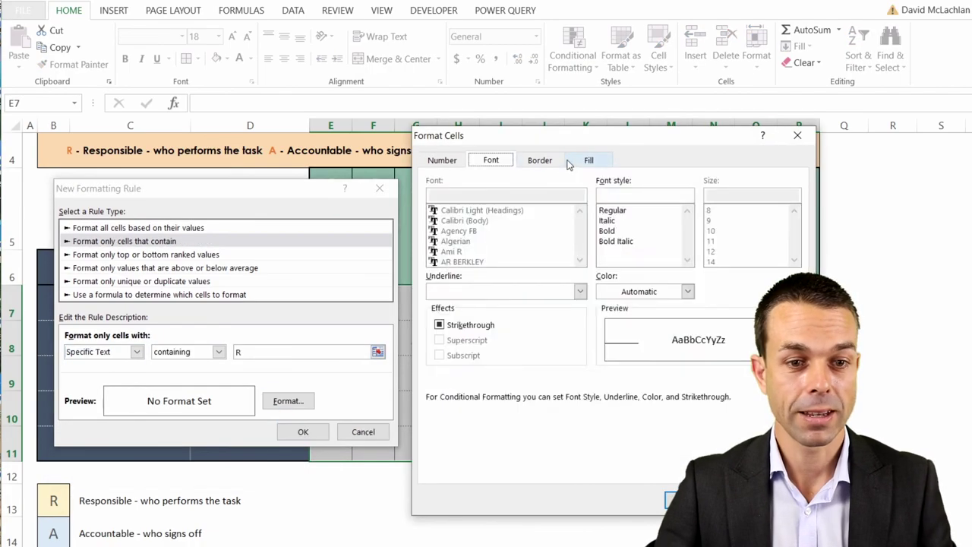
left_click(569, 163)
left_click(533, 240)
left_click(490, 161)
left_click(650, 291)
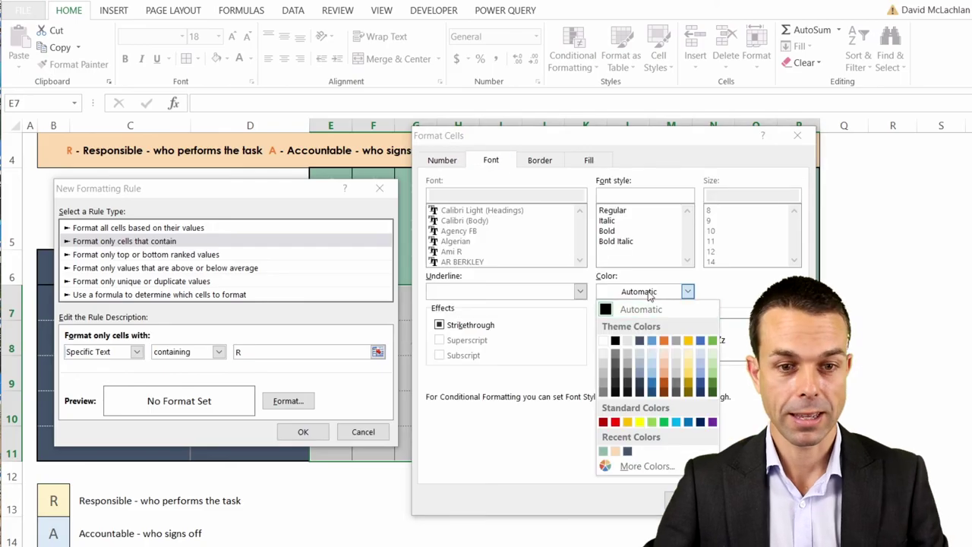
left_click(616, 361)
left_click(693, 499)
left_click(303, 431)
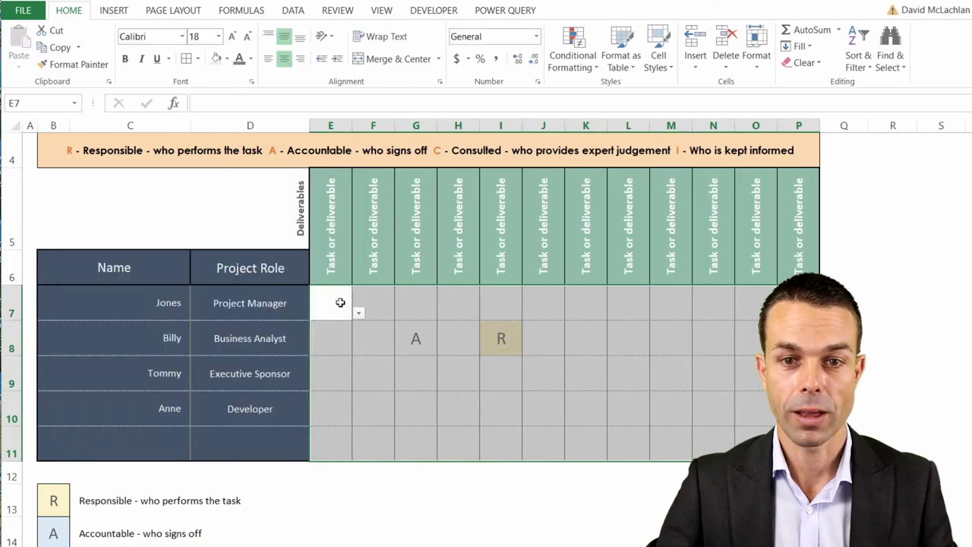
left_click(584, 69)
left_click(600, 283)
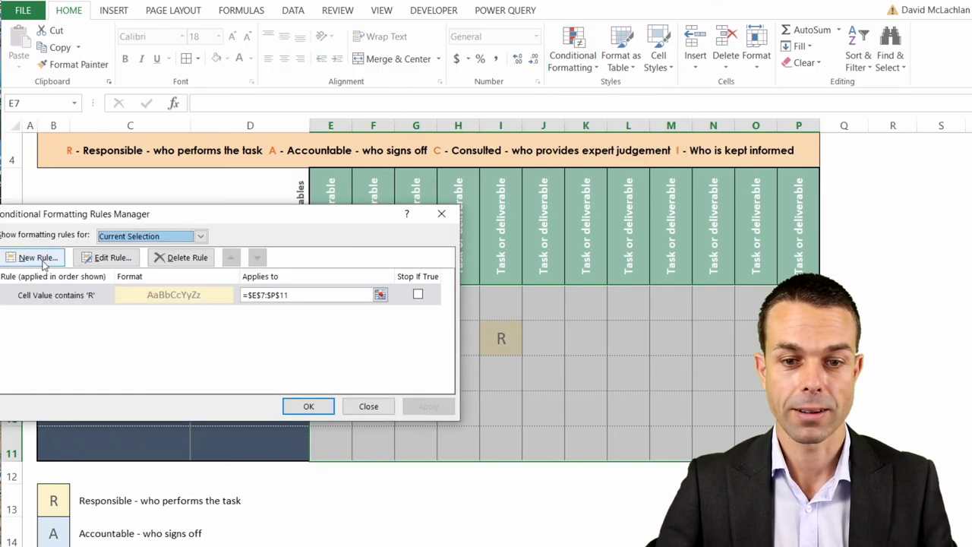
Add a rule shading cells containing A with a light blue fill
left_click(40, 196)
left_click(119, 227)
left_click(122, 337)
left_click(91, 357)
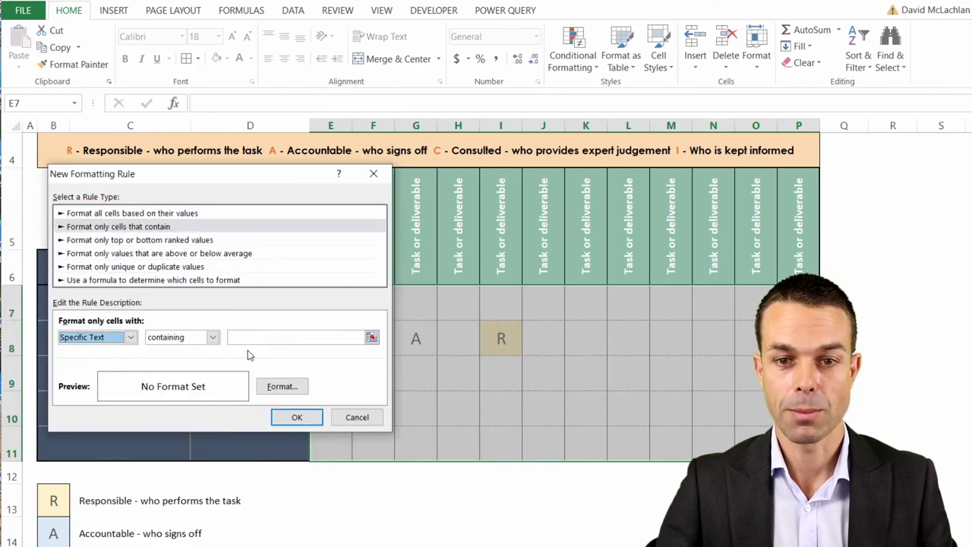
left_click(235, 337)
type("A")
left_click(282, 386)
left_click(191, 121)
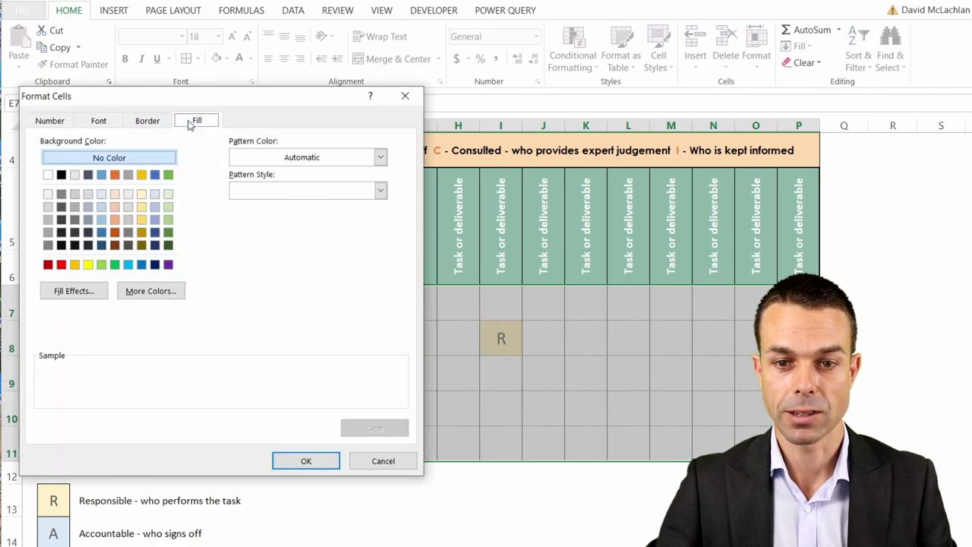
left_click(101, 195)
left_click(99, 121)
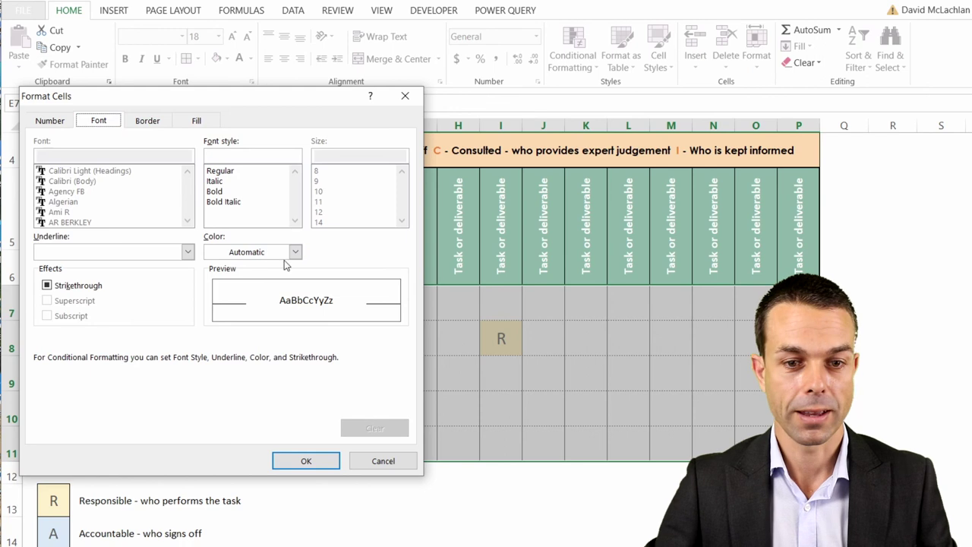
left_click(293, 252)
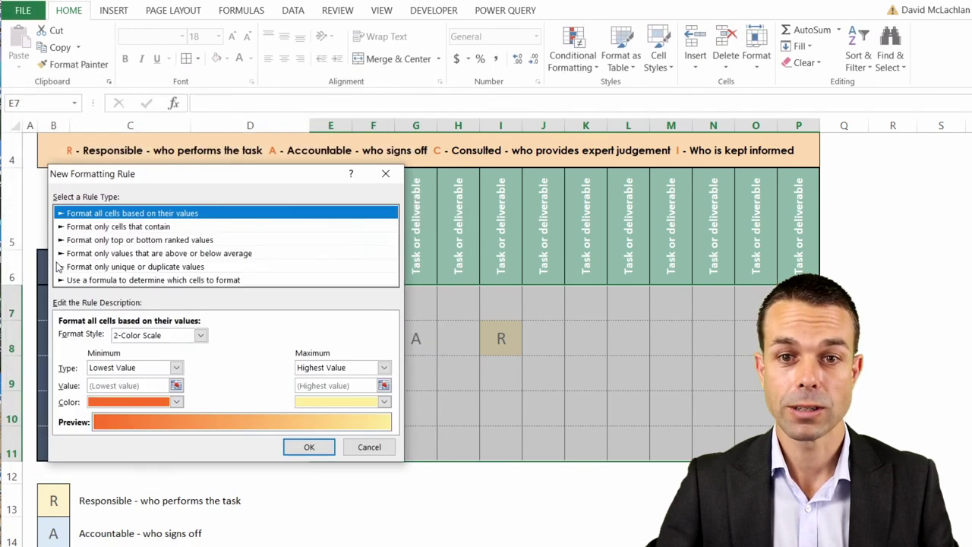
Add a rule giving cells containing C a pale pink fill, and apply the rules
left_click(129, 226)
left_click(114, 336)
left_click(79, 358)
left_click(246, 337)
type("c")
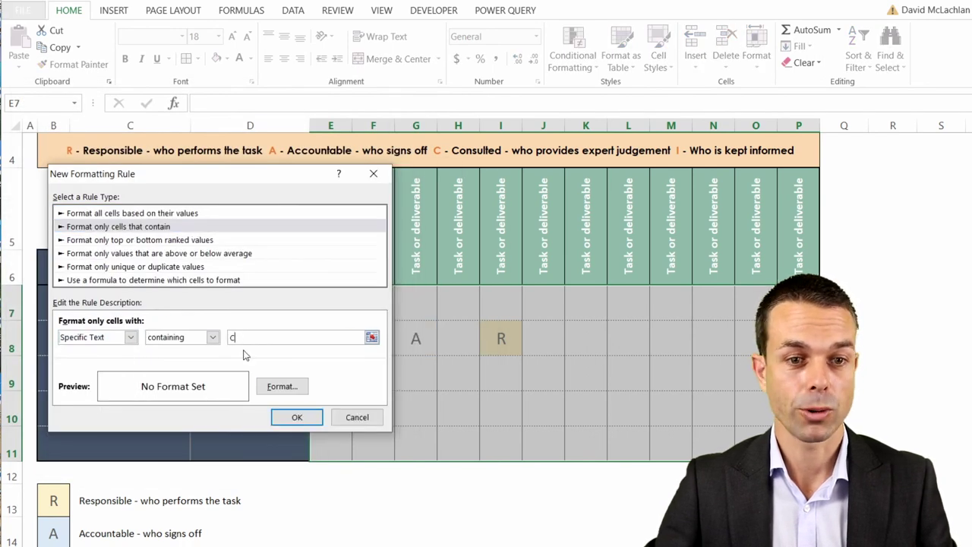
left_click(281, 385)
left_click(195, 121)
left_click(131, 192)
left_click(103, 126)
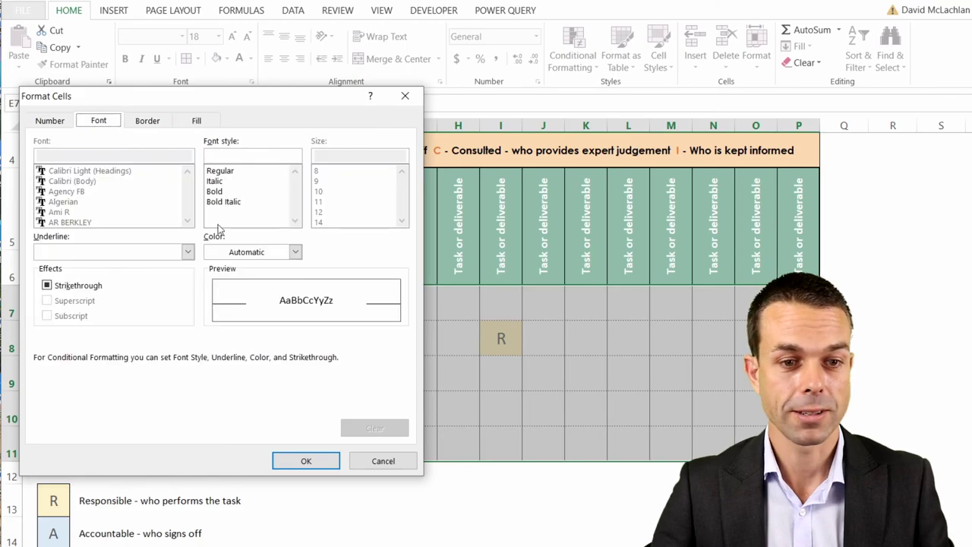
left_click(253, 252)
left_click(251, 269)
left_click(306, 461)
left_click(299, 417)
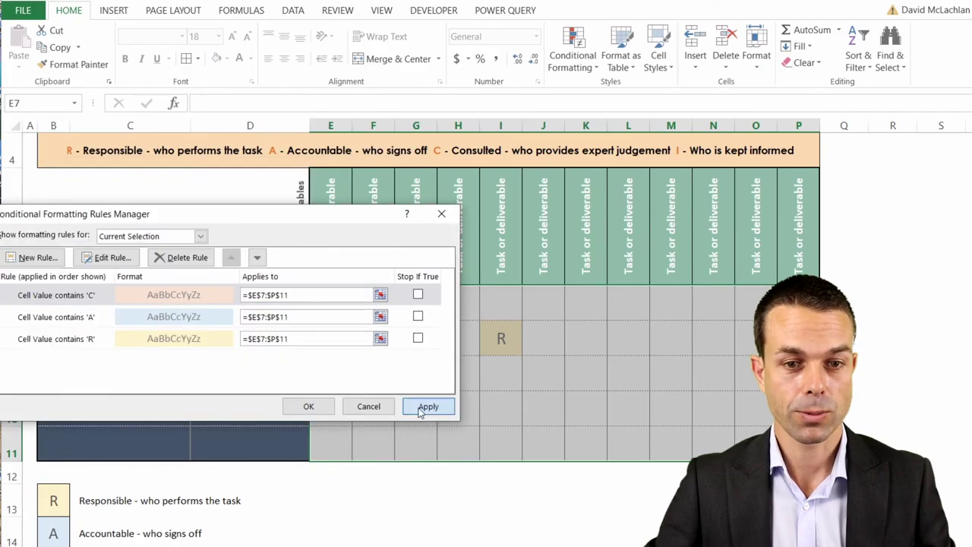
left_click(425, 406)
Start a rule for cells containing the text I and bring up its fill choices
left_click(32, 256)
left_click(118, 227)
left_click(130, 337)
left_click(80, 360)
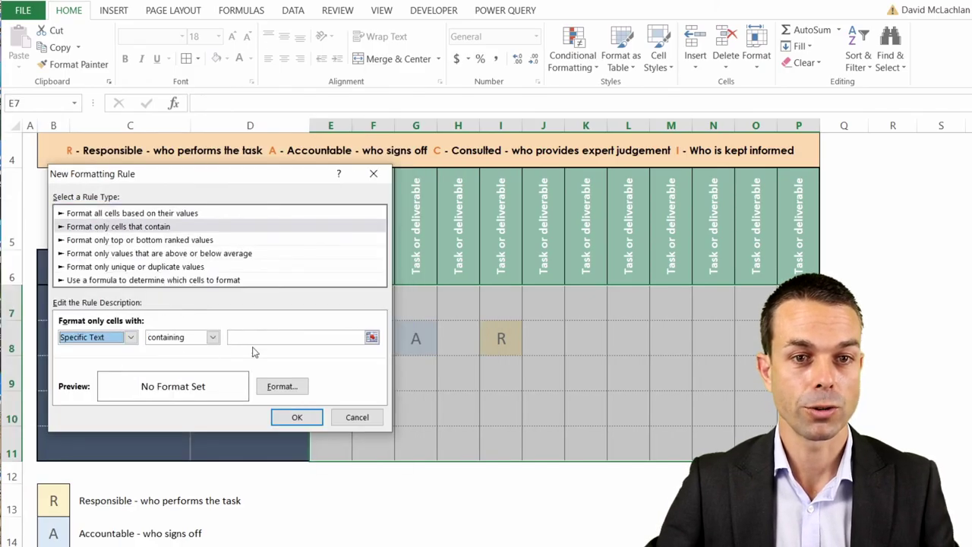
left_click(253, 343)
type("I")
left_click(259, 386)
left_click(196, 121)
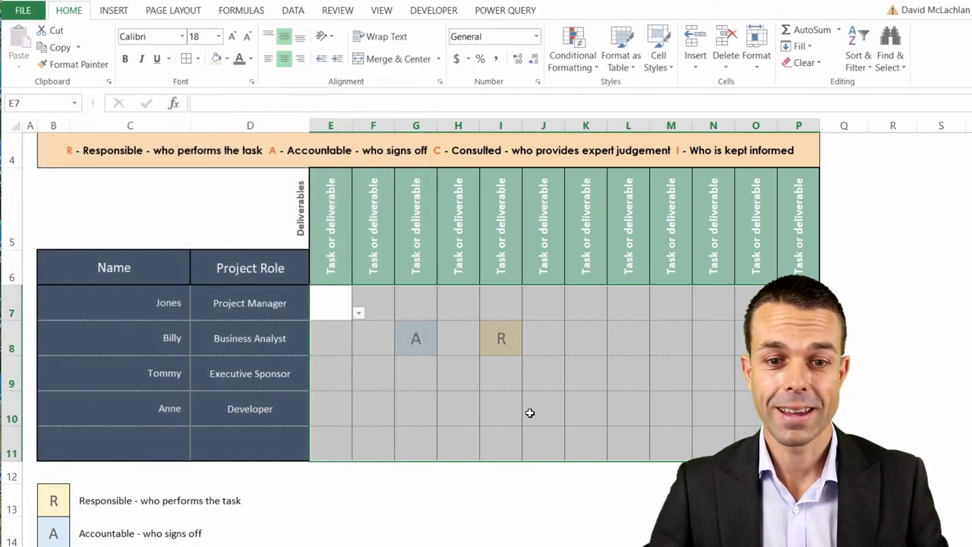
Set K8 to C and M8 to I in the Business Analyst row using the dropdowns
left_click(529, 412)
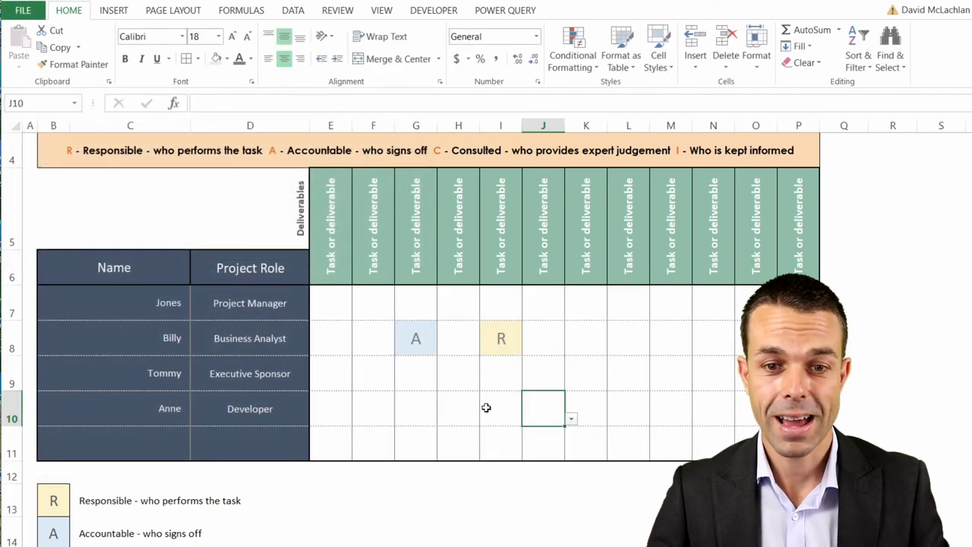
left_click(584, 341)
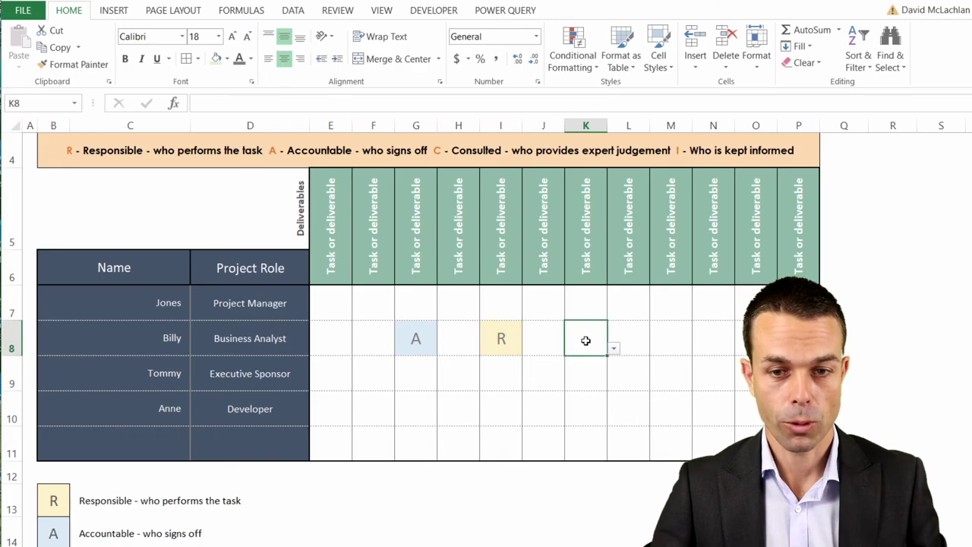
left_click(613, 346)
left_click(575, 383)
left_click(677, 346)
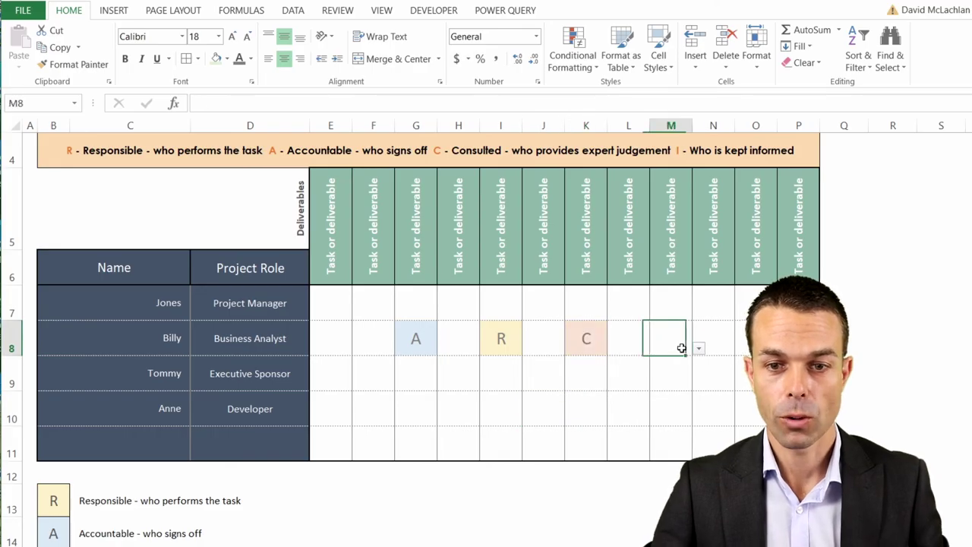
left_click(703, 348)
left_click(660, 390)
left_click(645, 399)
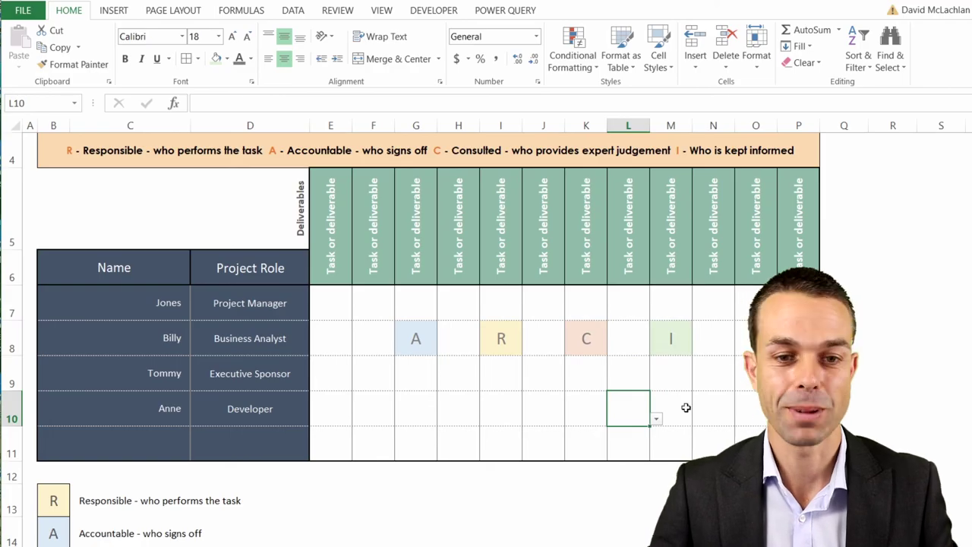
left_click(351, 220)
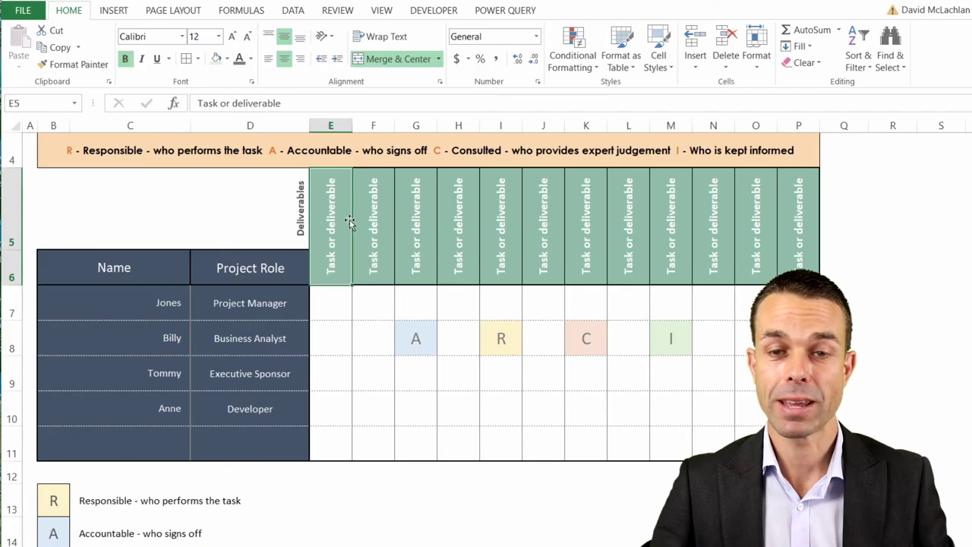
Enter the deliverable headers Gathering Requirements, Developing and Schedule in row 5
left_click(744, 252, "shift")
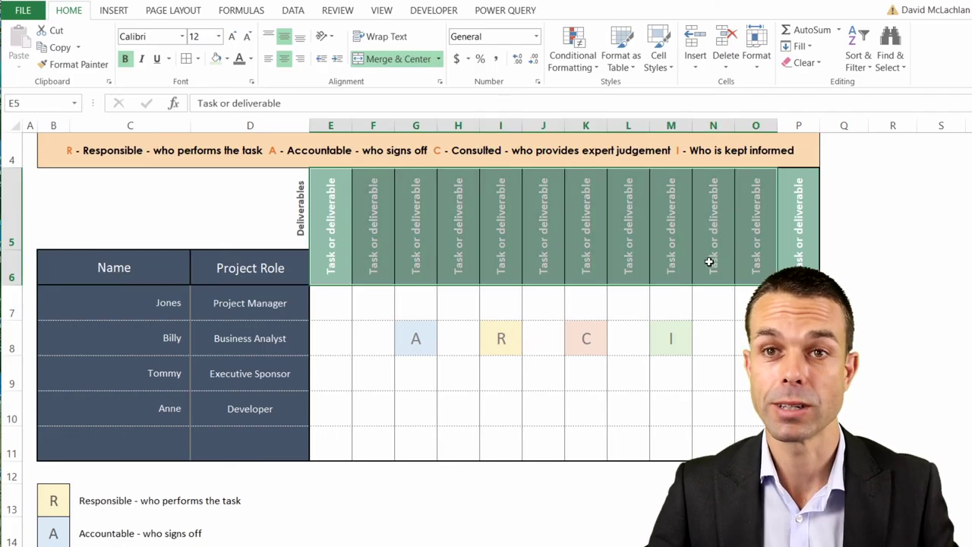
left_click(368, 246)
type("Dr")
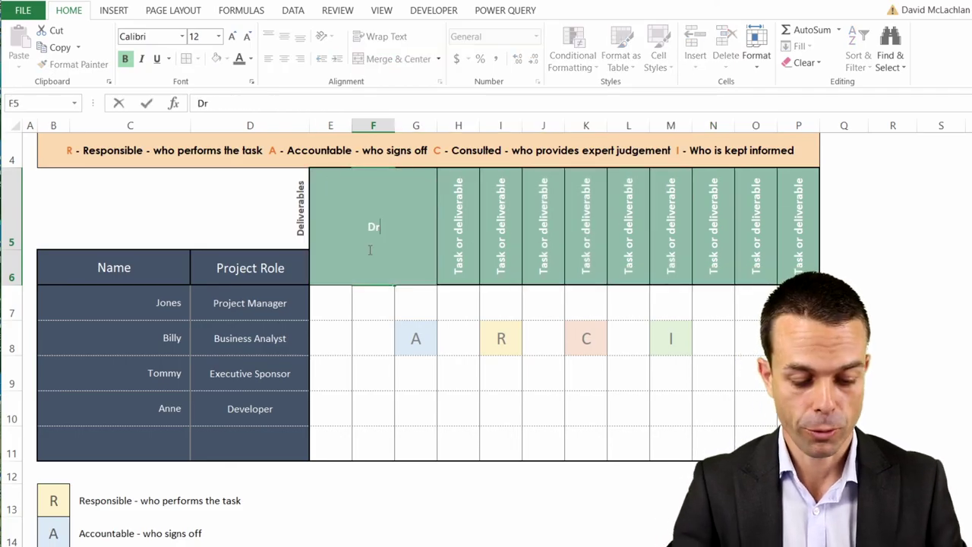
type("veloping")
left_click(337, 237)
type("Gathering R")
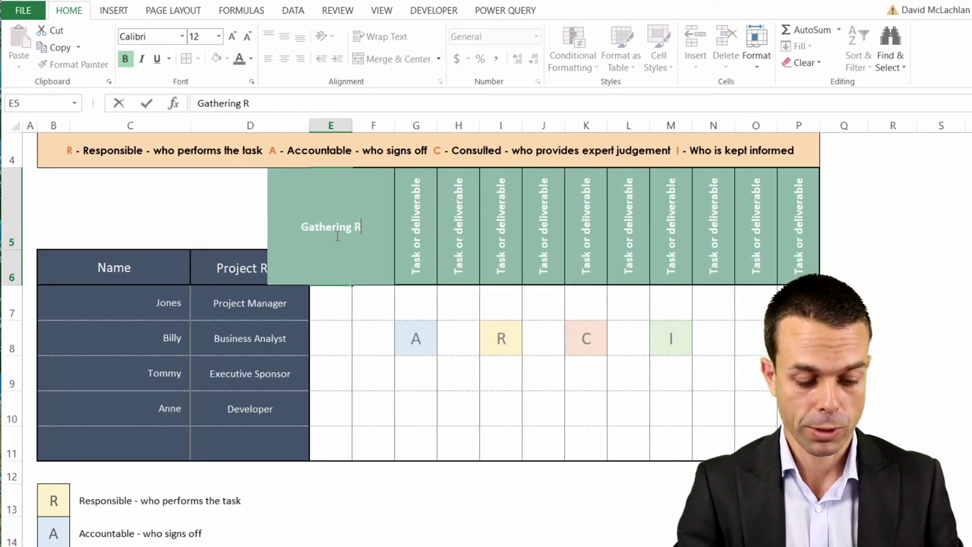
type("equirements")
key("Return")
key("Up")
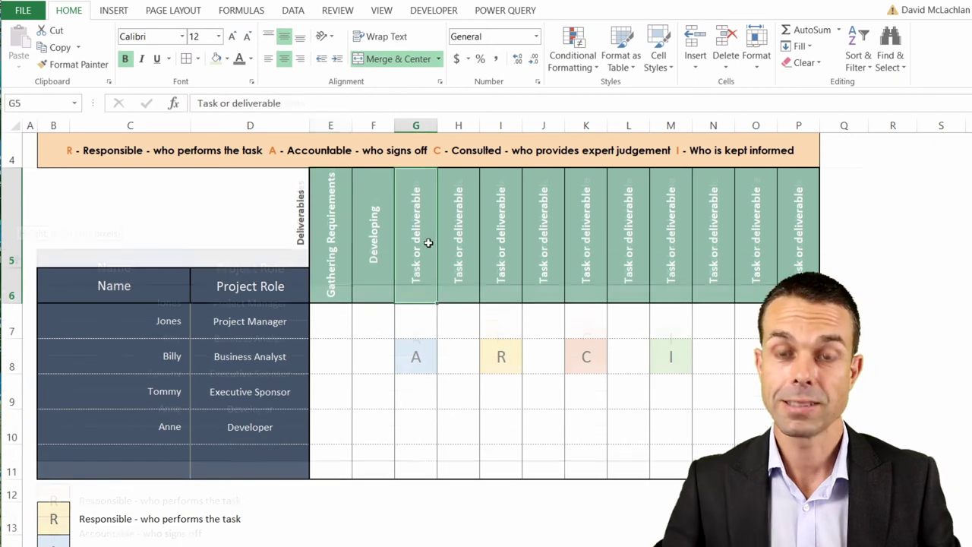
type("Sche")
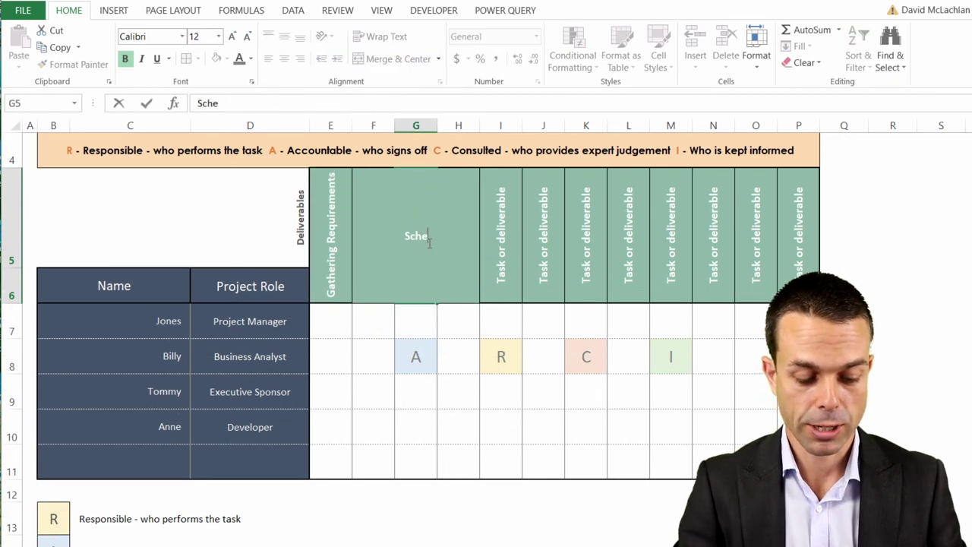
type("dule")
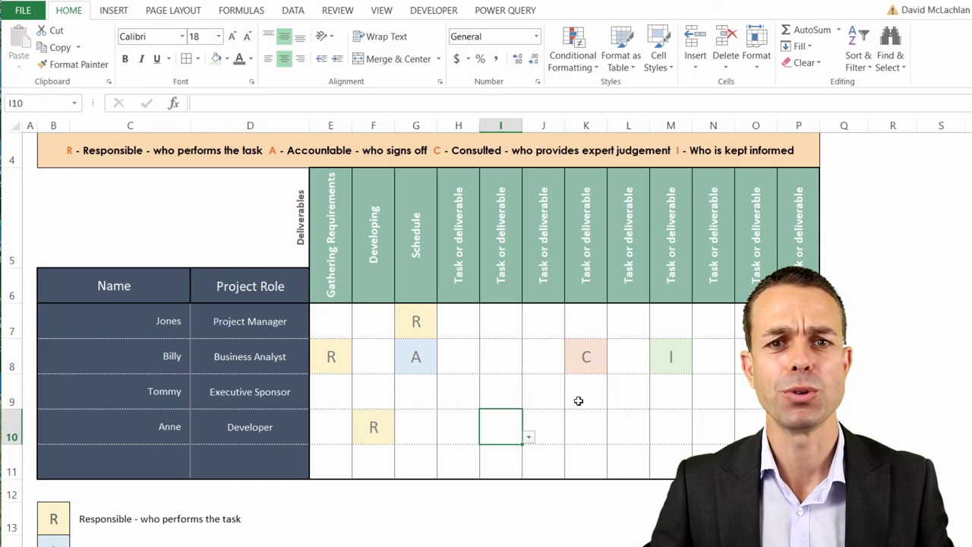
scroll(516, 407, "up", 1)
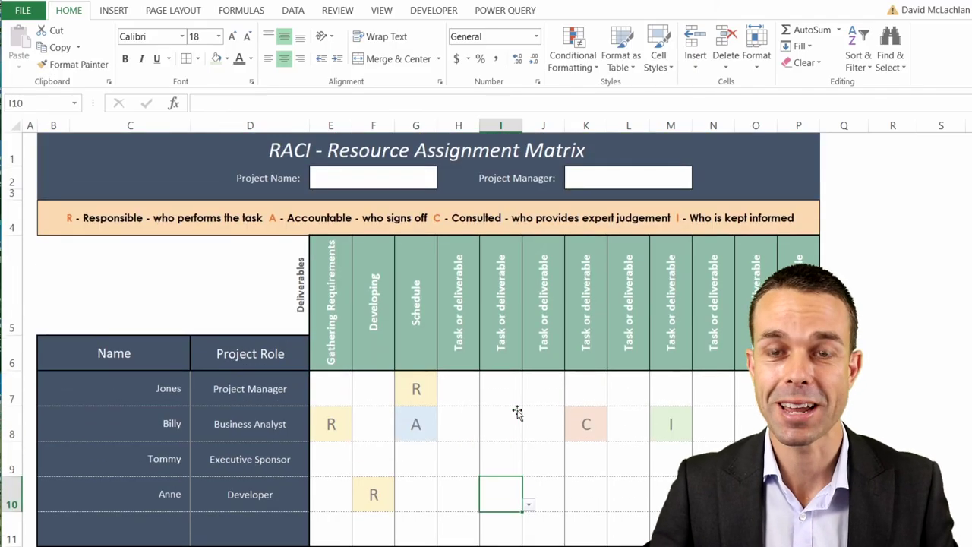